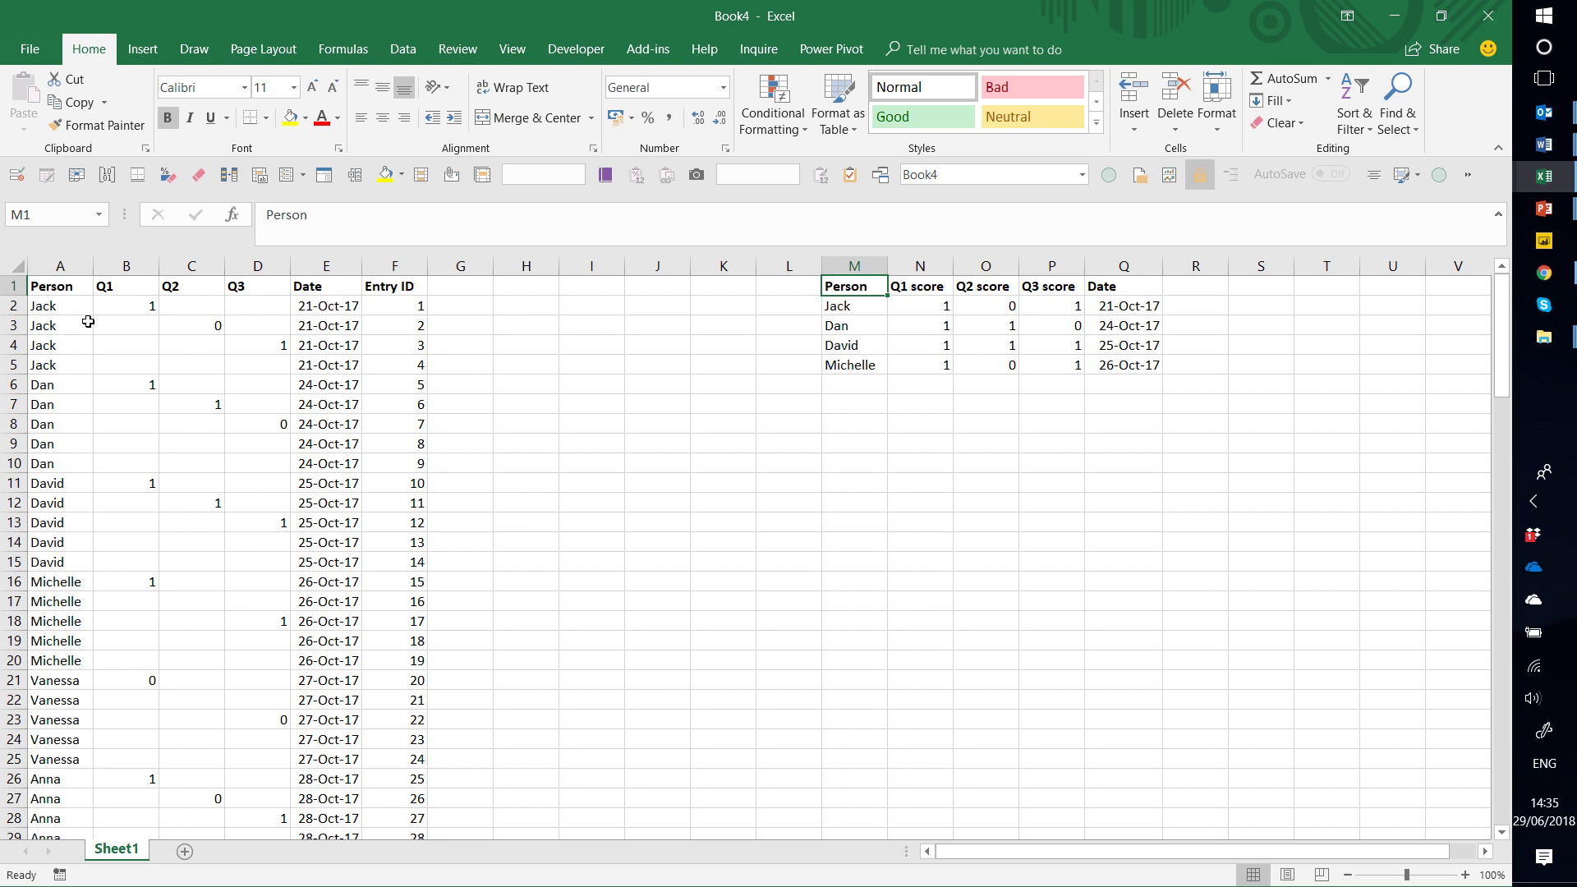
# Step: Browse the first survey rows and the summary table, checking the first respondent's entries and Q1 score
pyautogui.moveTo(51, 299); pyautogui.dragTo(416, 382)
pyautogui.moveTo(830, 296); pyautogui.dragTo(1150, 362)
pyautogui.click(58, 305)
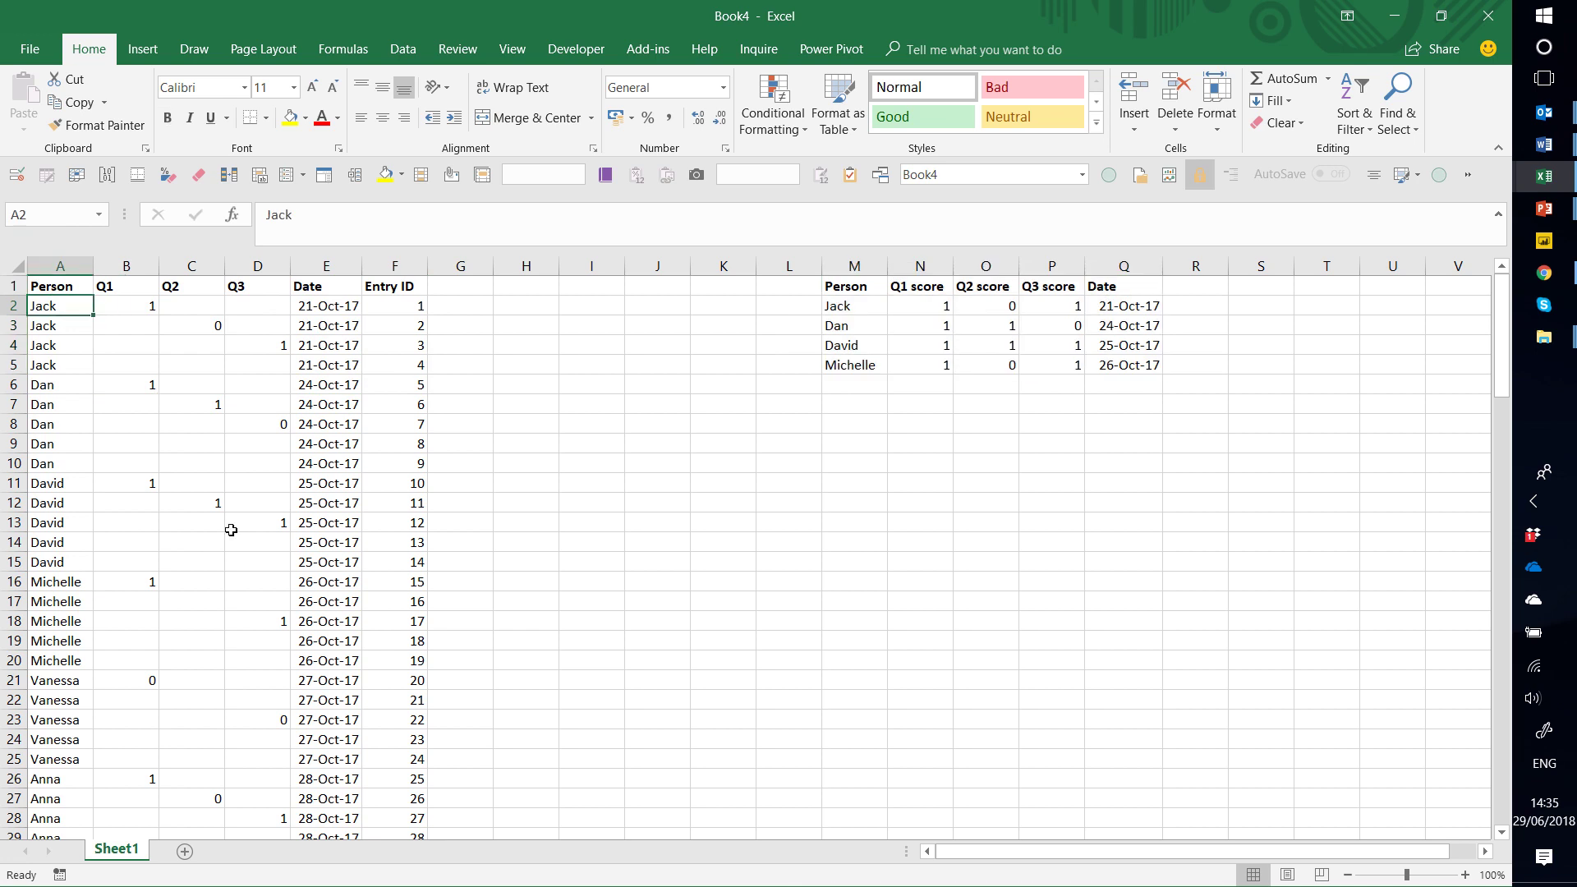
pyautogui.press('Down')
pyautogui.press('Up')
pyautogui.press('Down')
pyautogui.press('Down')
pyautogui.press('Down')
pyautogui.press('Right')
pyautogui.press('Right')
pyautogui.press('Right')
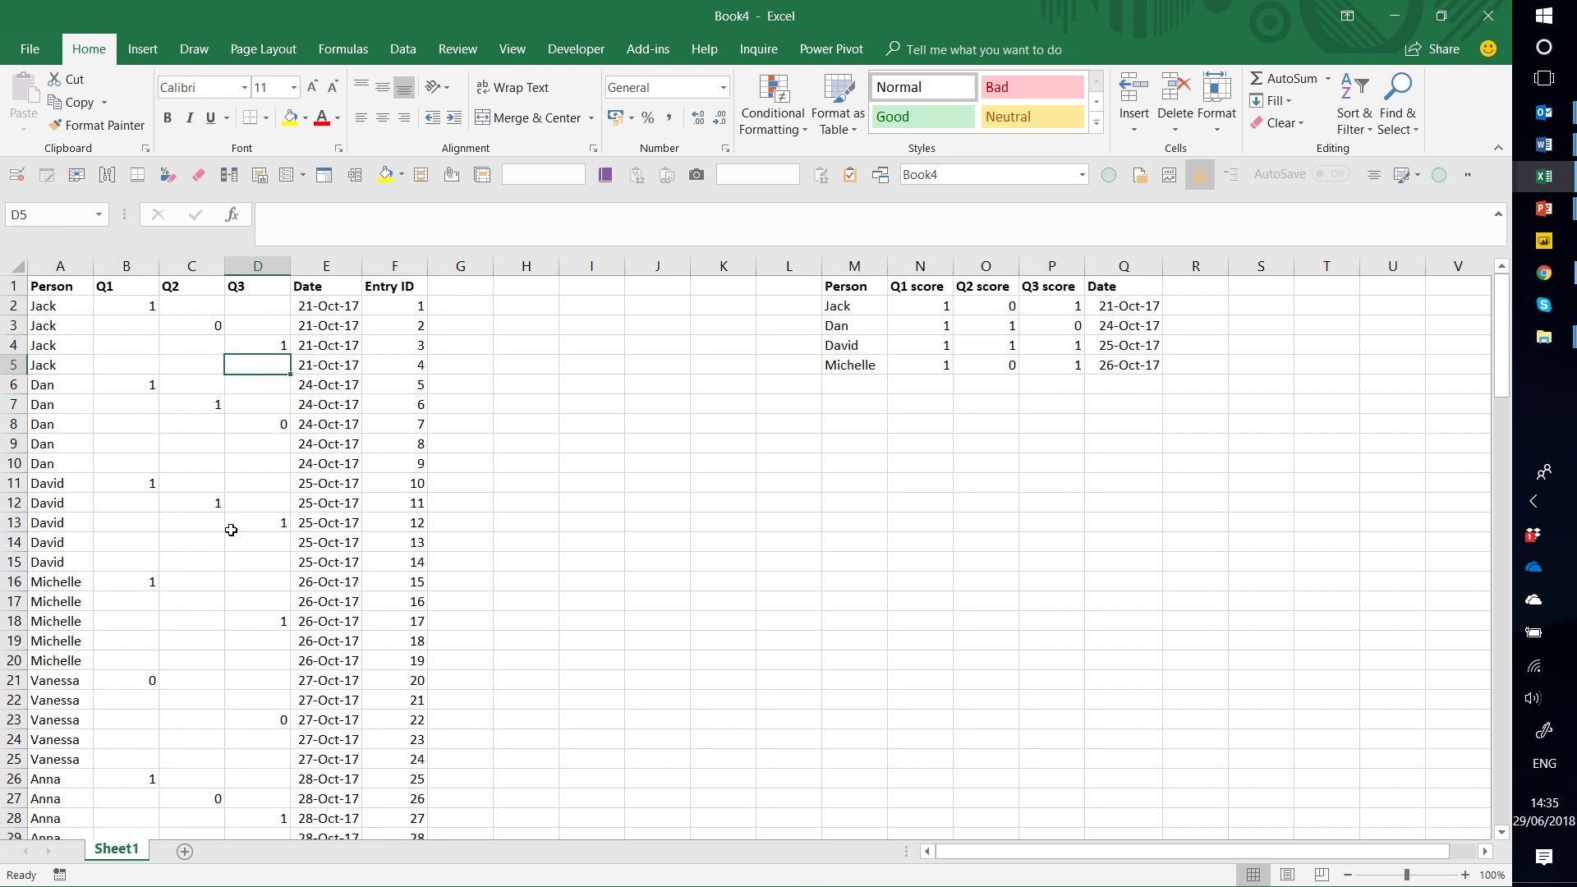
pyautogui.press('Up')
pyautogui.press('Left')
pyautogui.press('Left')
pyautogui.press('Up')
pyautogui.press('Up')
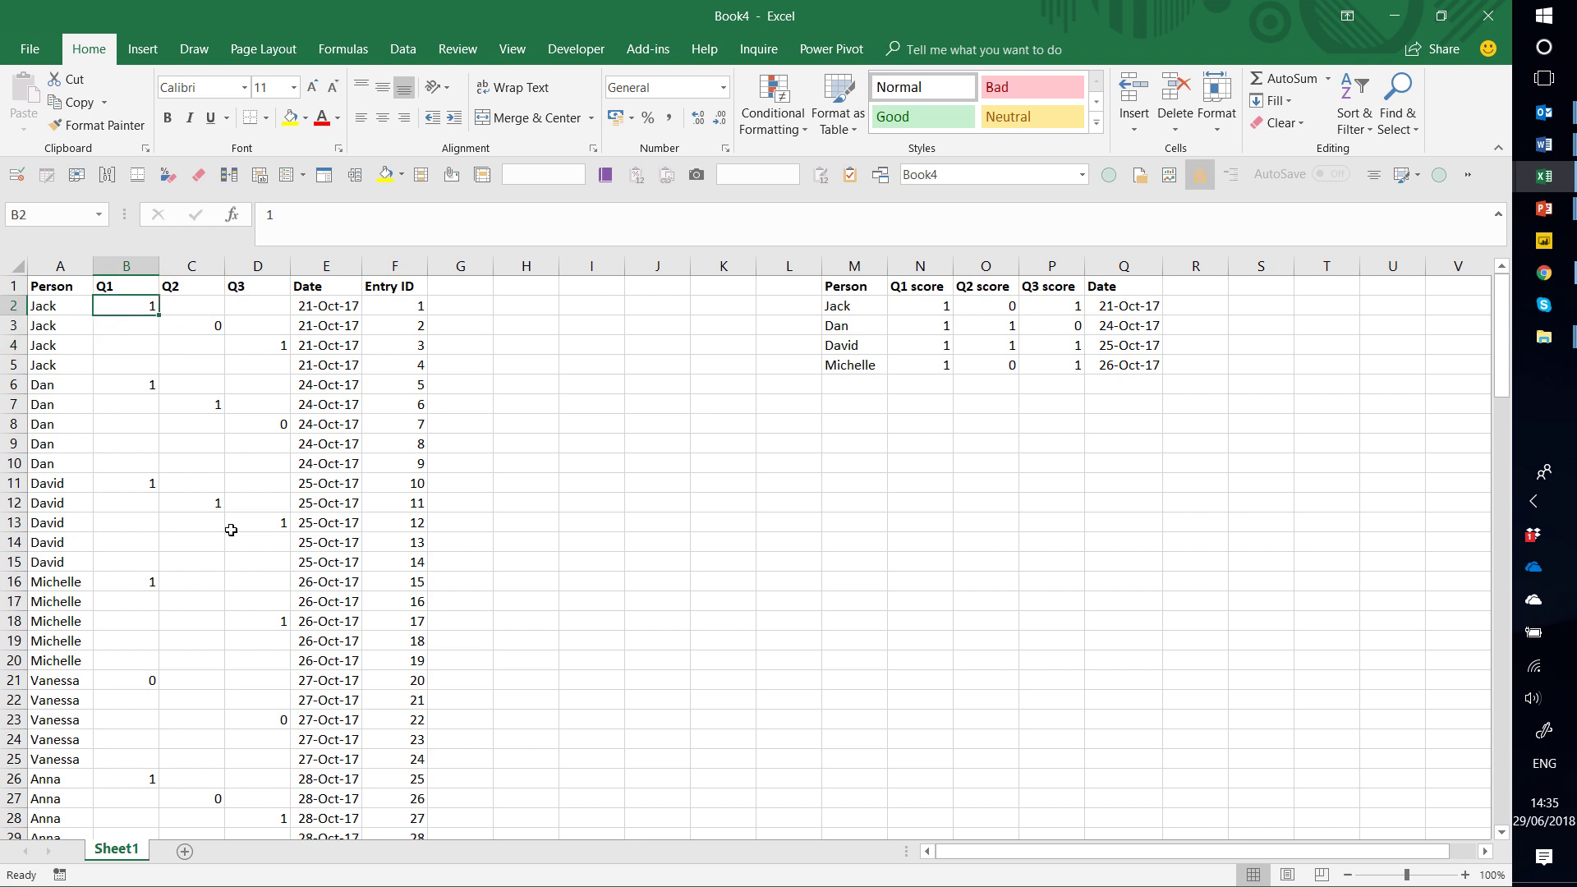
# Step: Check several respondents' Q1–Q3 answers against their rows in the per-person summary table
pyautogui.click(49, 385)
pyautogui.click(127, 392)
pyautogui.click(200, 408)
pyautogui.click(274, 426)
pyautogui.click(153, 584)
pyautogui.click(257, 621)
pyautogui.click(109, 677)
pyautogui.click(250, 723)
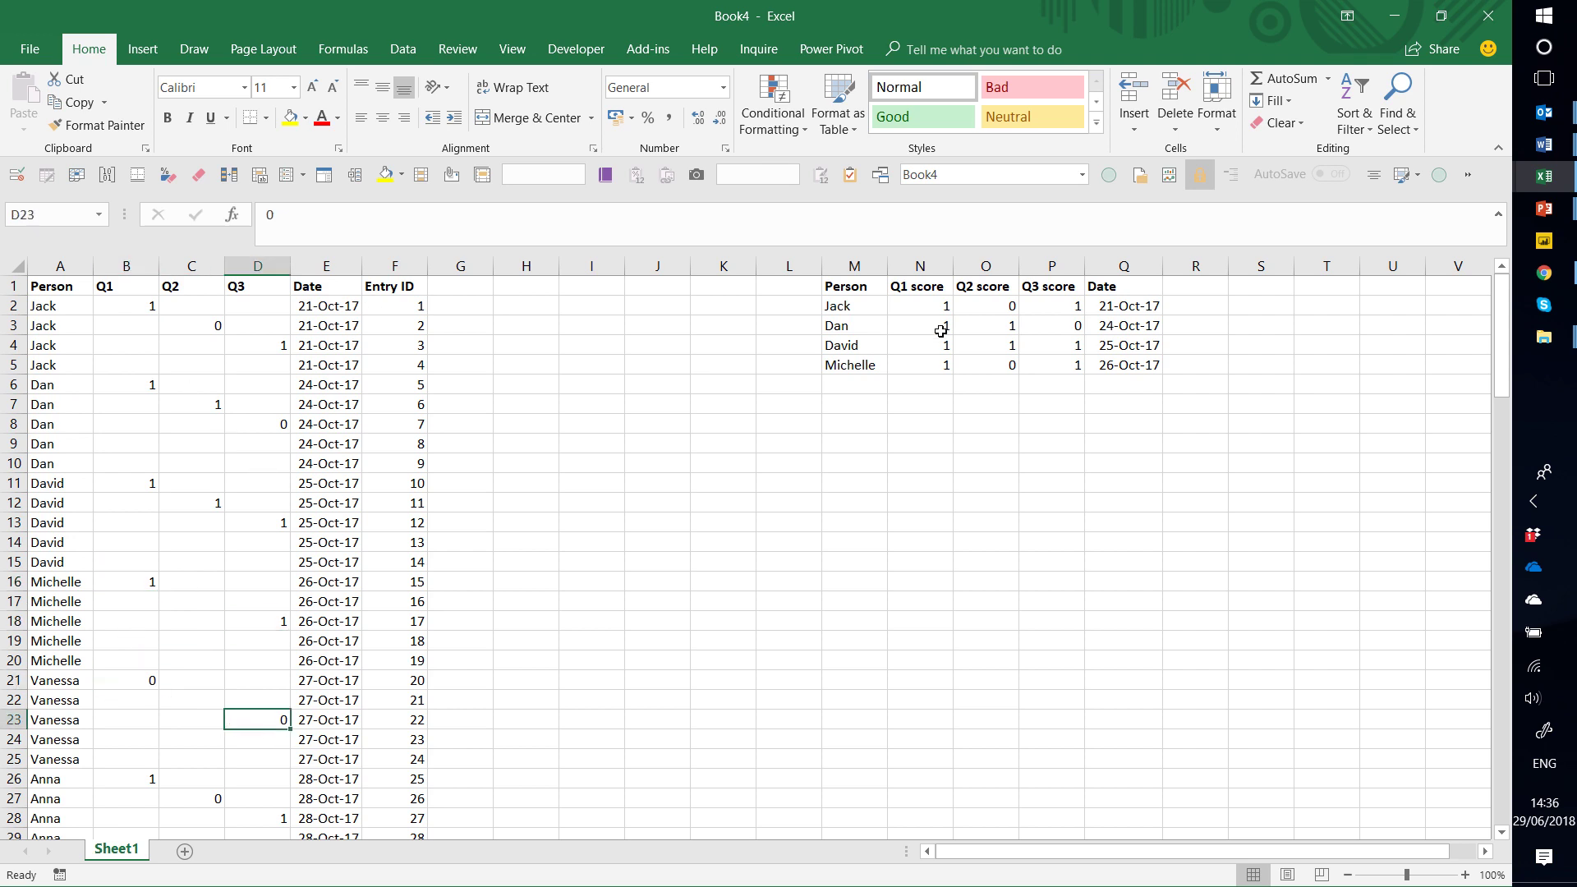
pyautogui.moveTo(850, 306); pyautogui.dragTo(1121, 304)
pyautogui.moveTo(875, 327); pyautogui.dragTo(1124, 325)
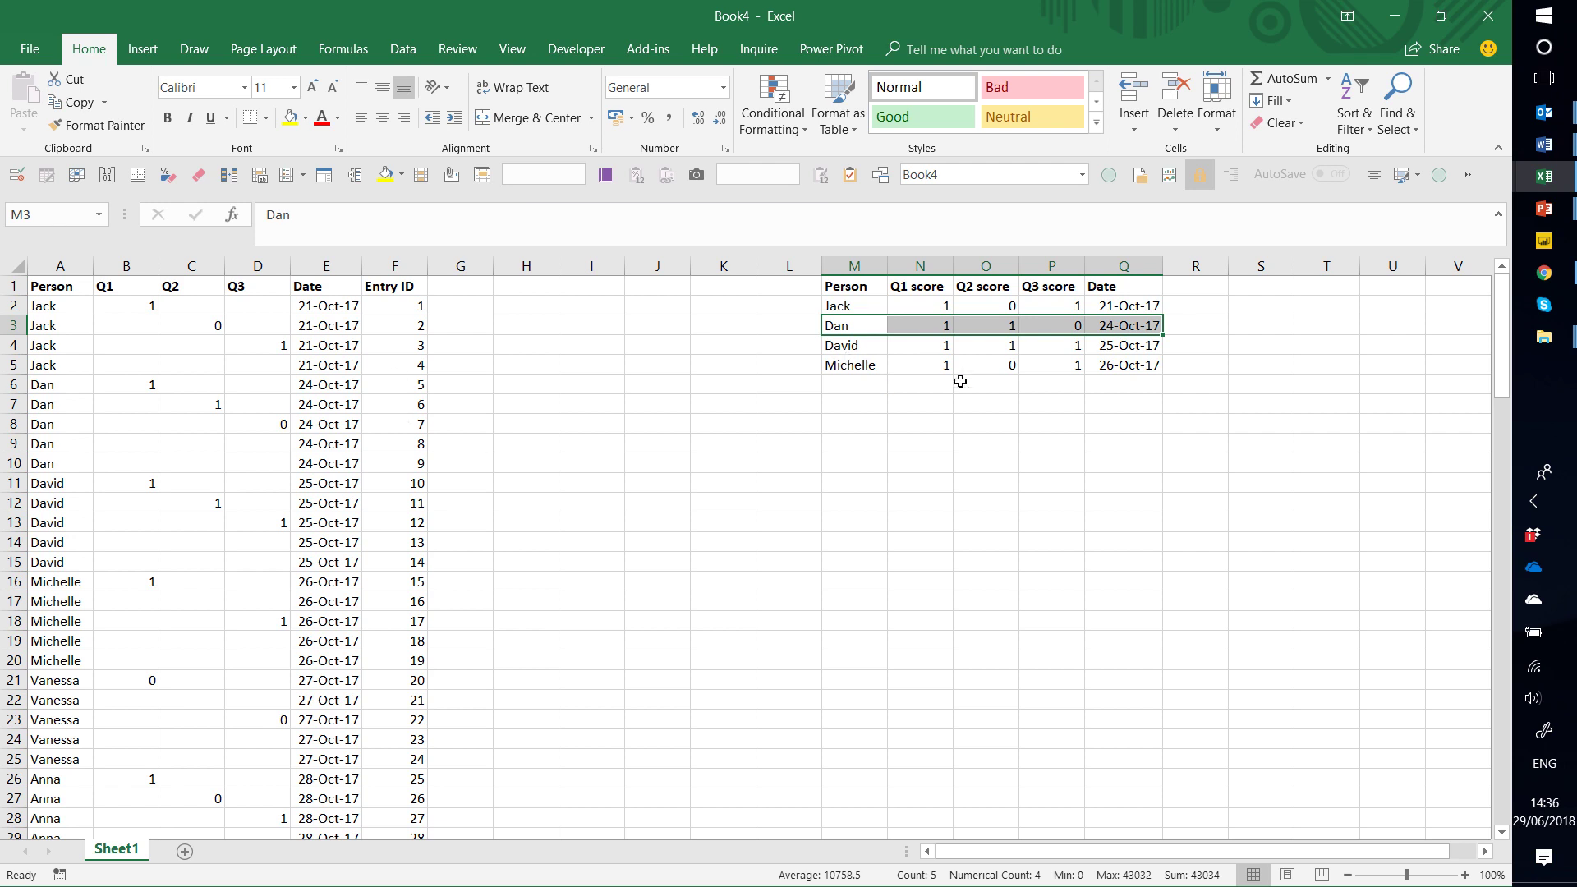
pyautogui.click(930, 364)
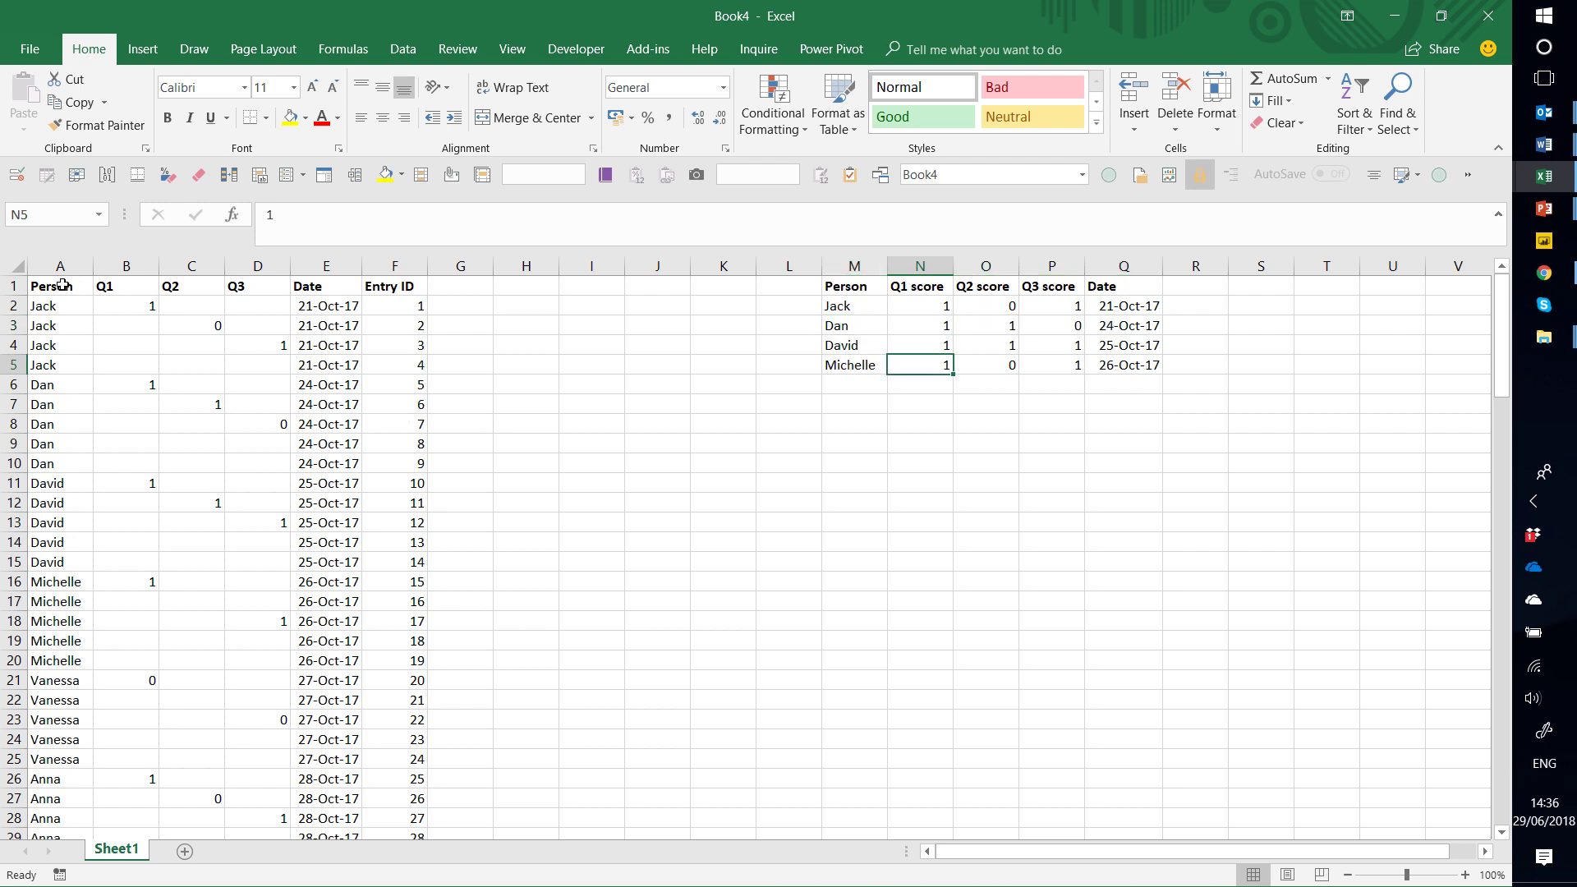
# Step: Select the full survey range A1:F37, headers included, using Ctrl+arrow jumps from F25
pyautogui.click(419, 756)
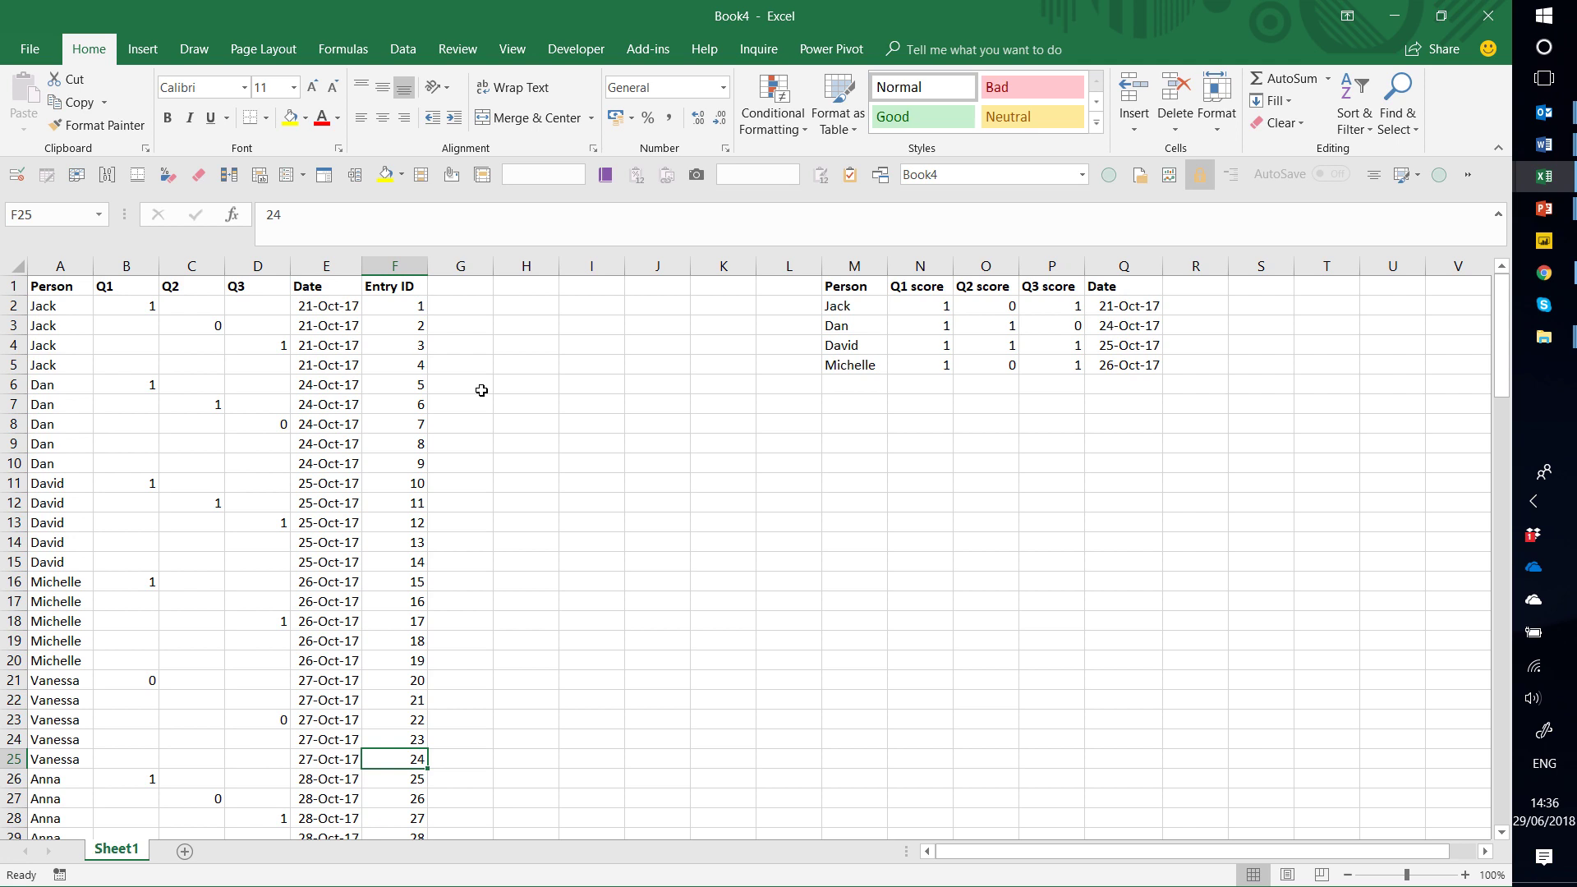
pyautogui.hotkey('ctrl', 'Down')
pyautogui.hotkey('ctrl', 'shift', 'Left')
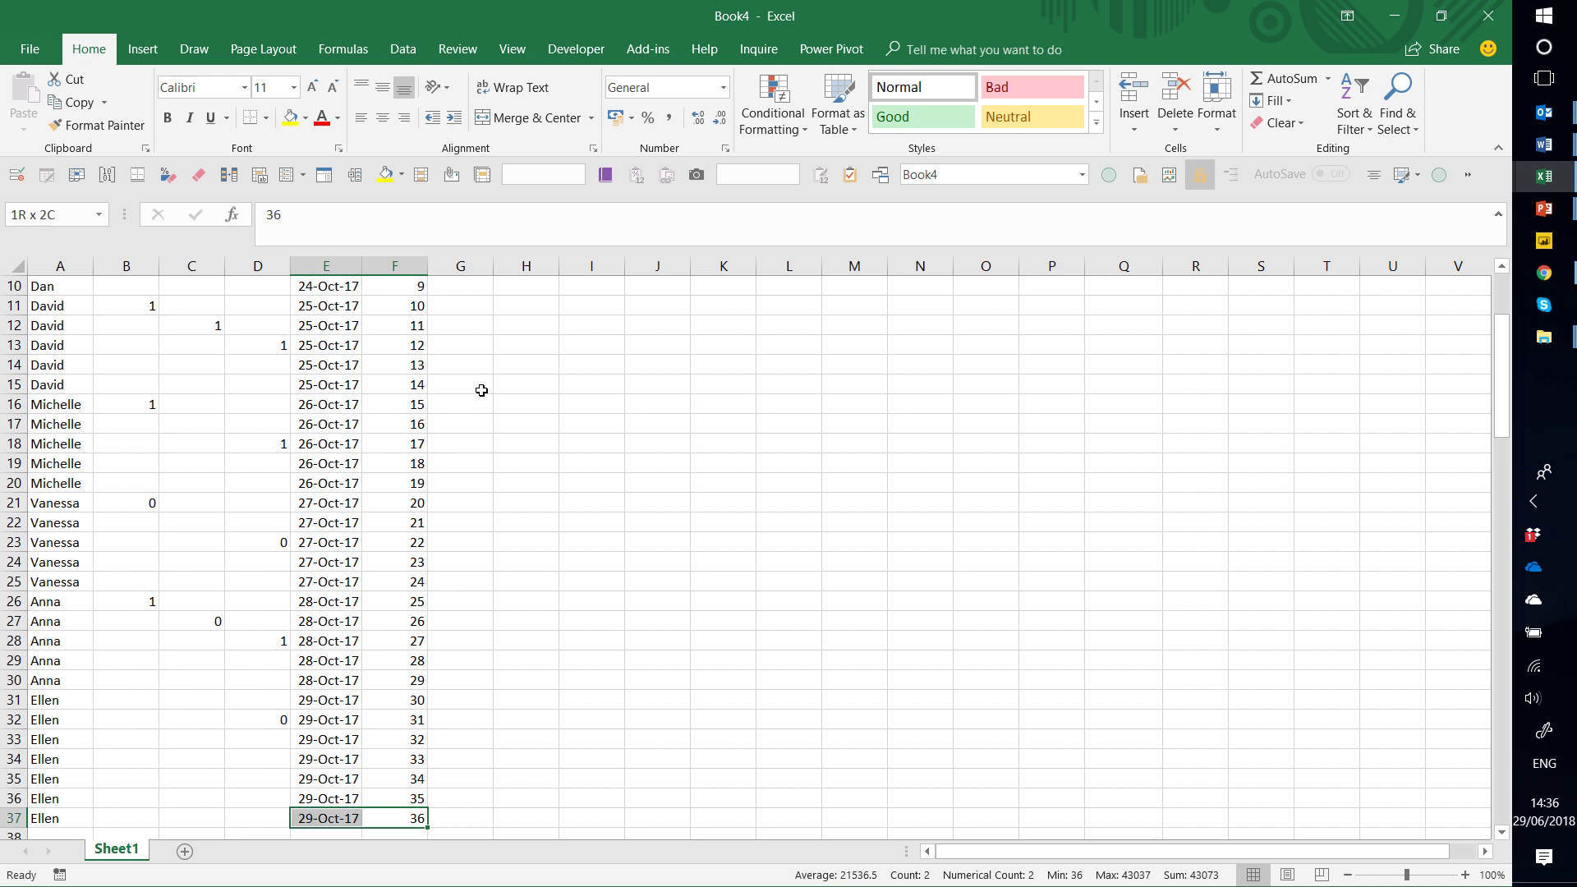
pyautogui.hotkey('ctrl', 'shift', 'Left')
pyautogui.hotkey('ctrl', 'shift', 'Up')
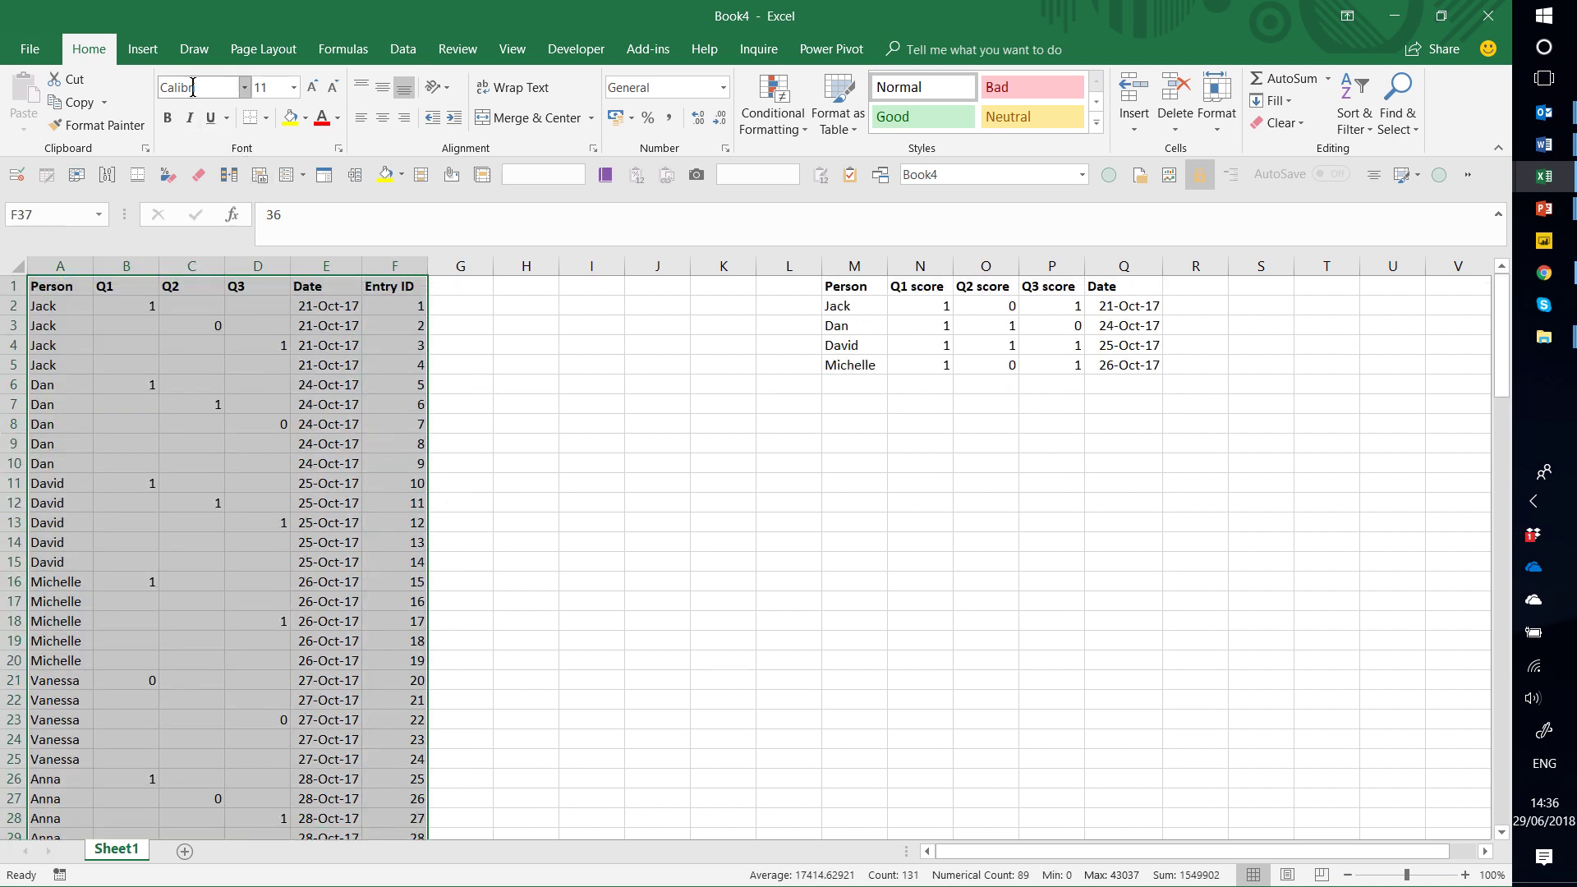
# Step: Turn A1:F37 into a table with headers and load it into Power Query Editor as Table1
pyautogui.click(403, 51)
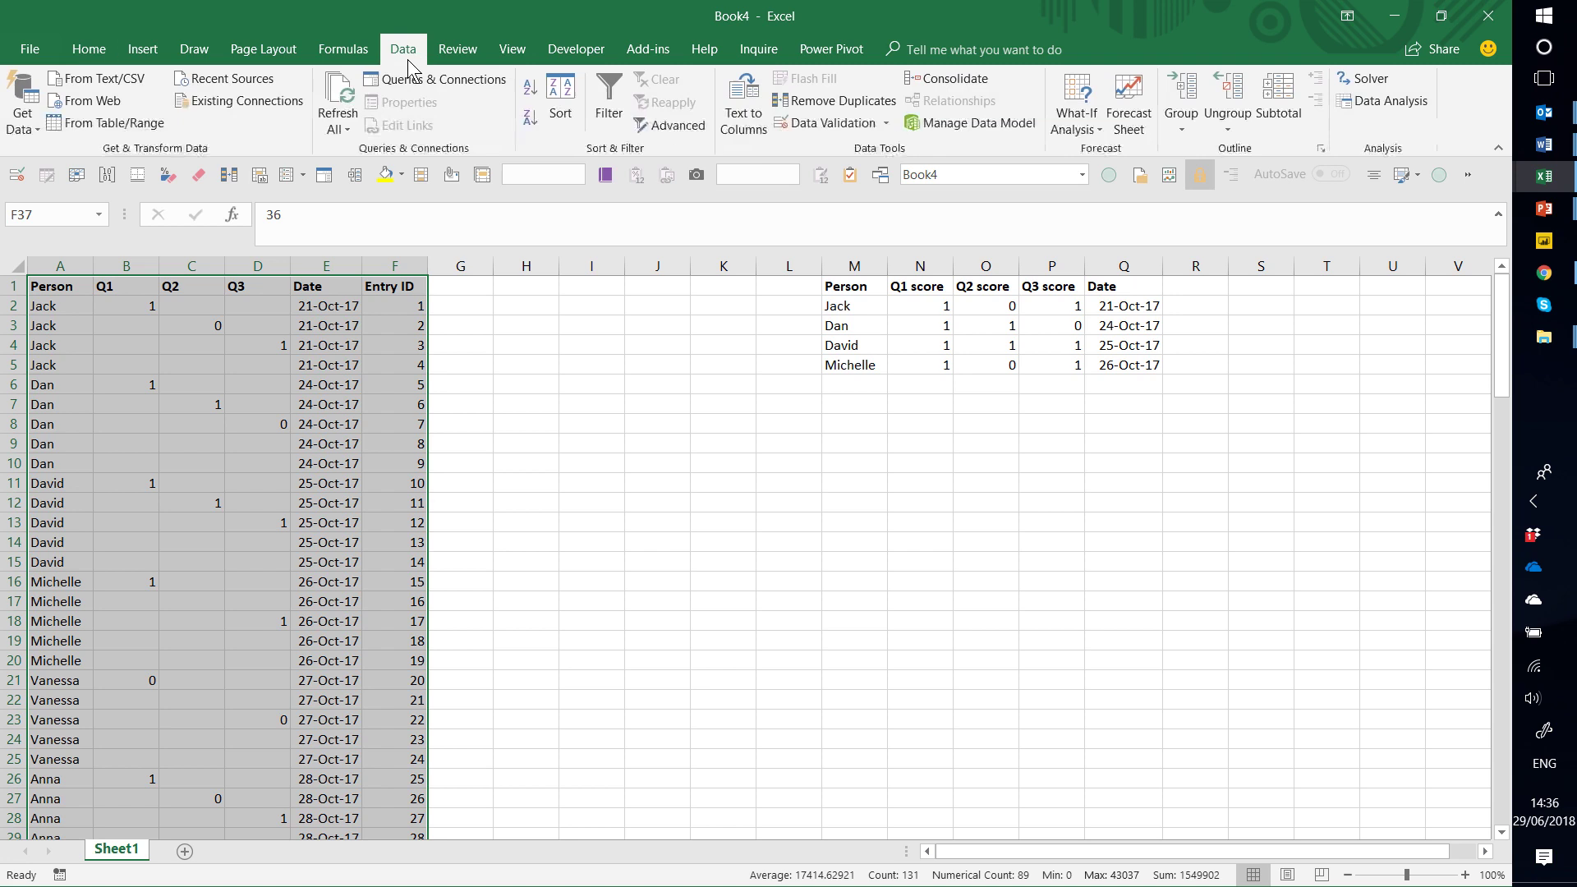
pyautogui.click(109, 125)
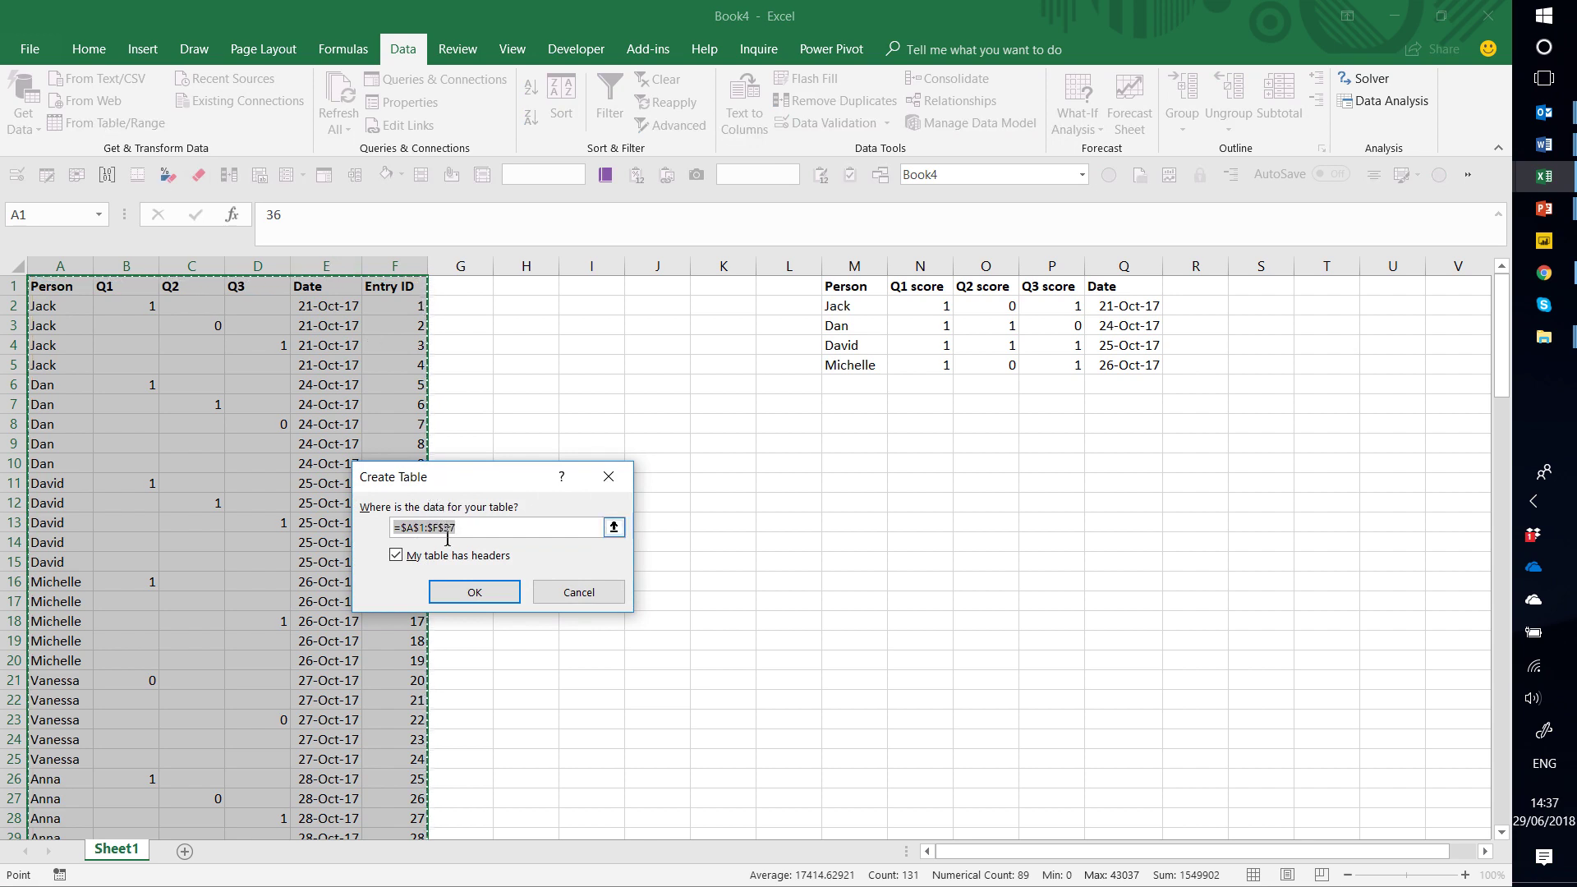
pyautogui.click(460, 593)
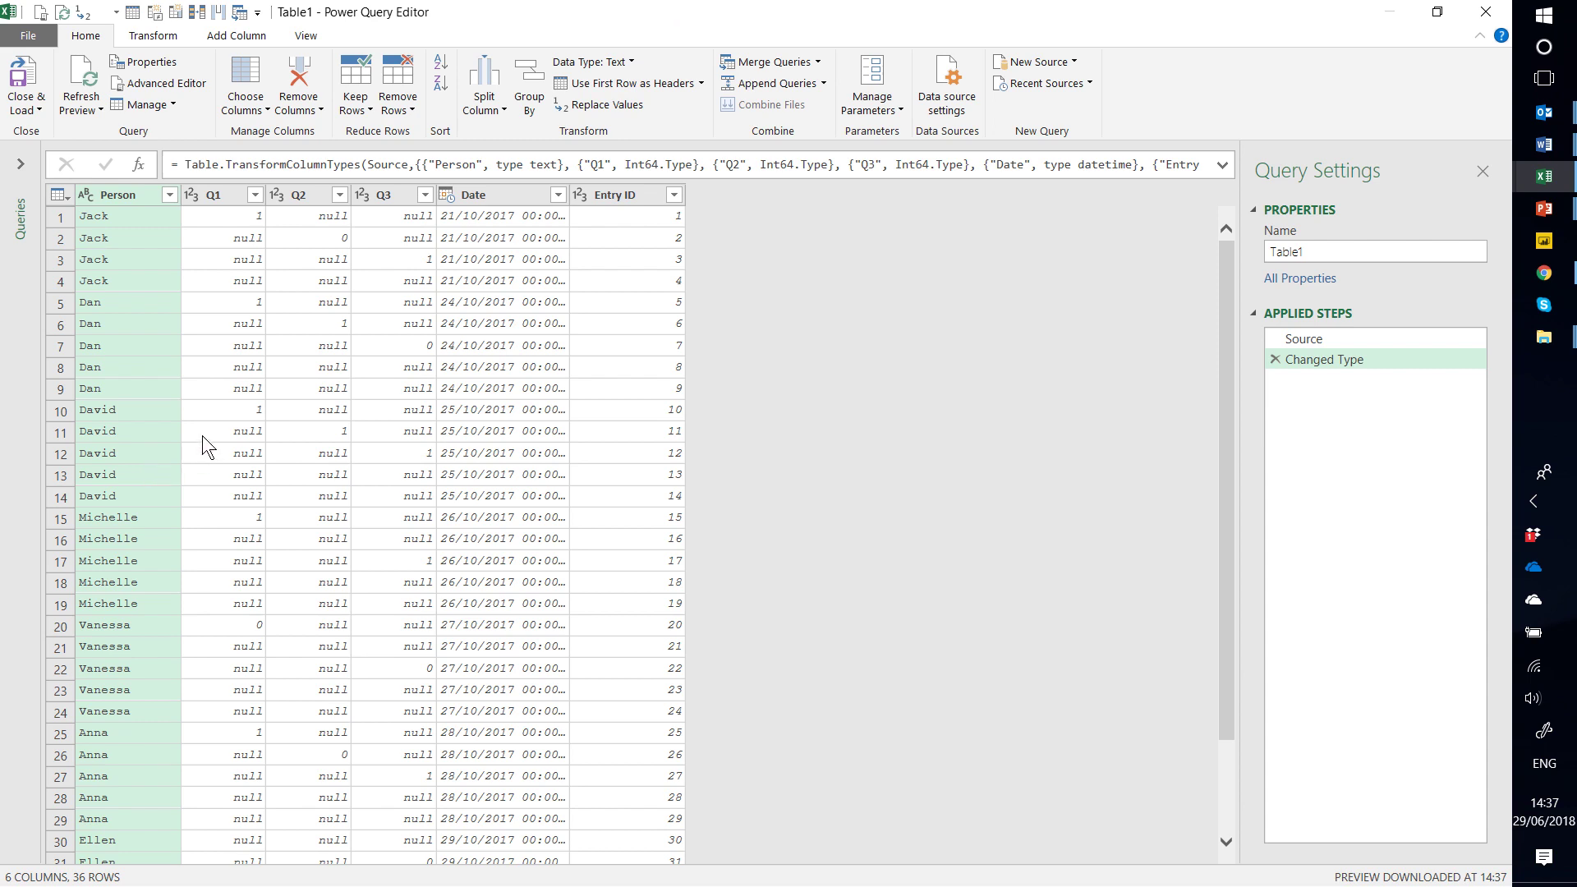
# Step: Select the Person column, after trying Date, and bring up the Transform commands
pyautogui.click(520, 194)
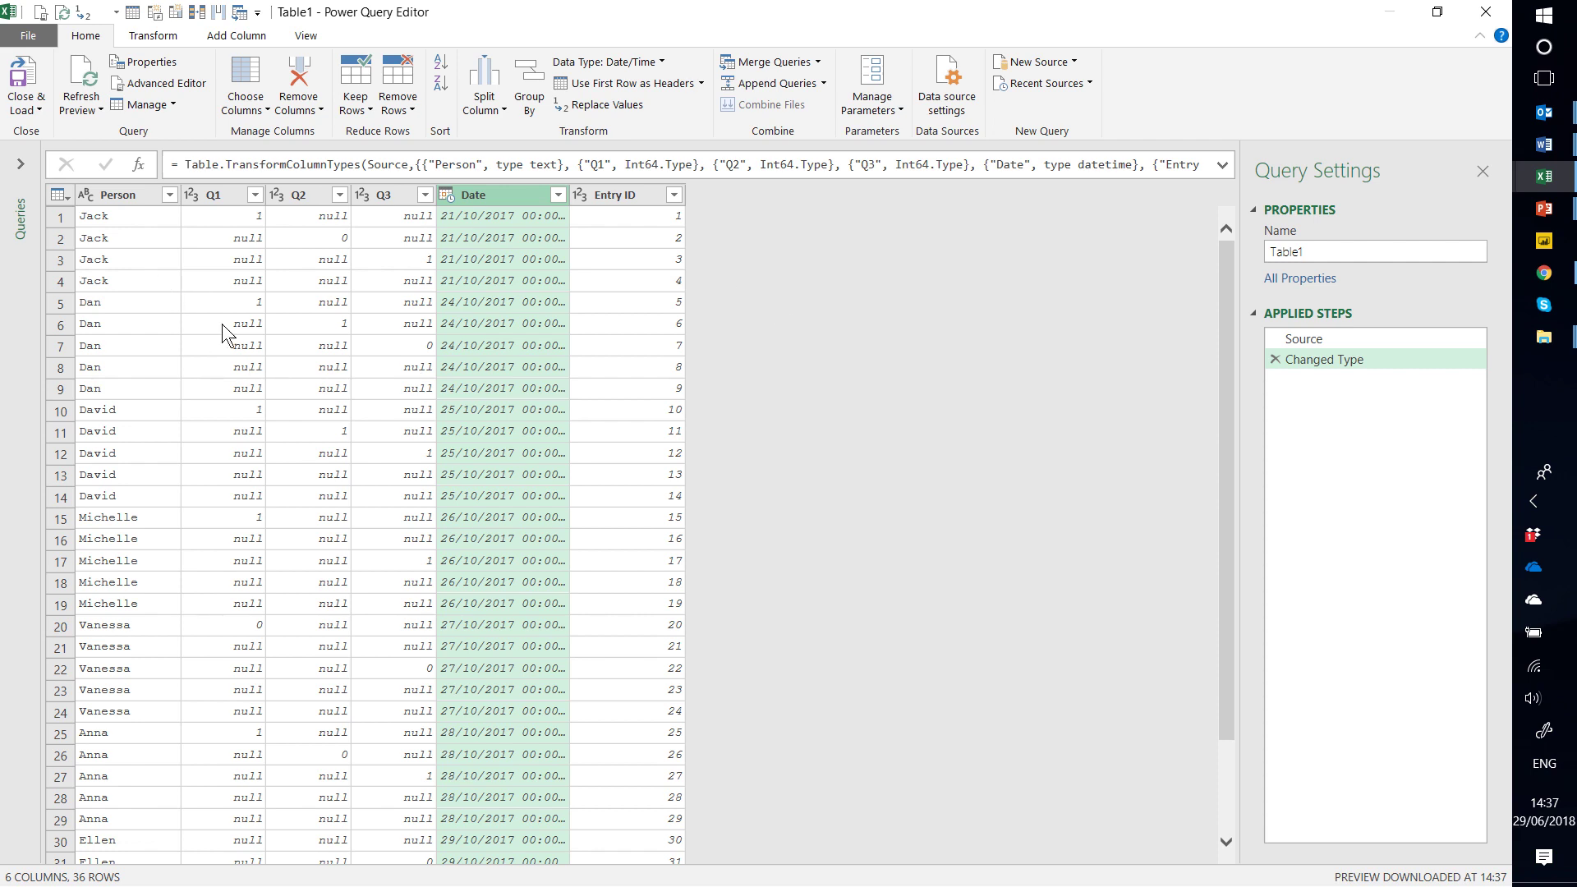
pyautogui.click(134, 196)
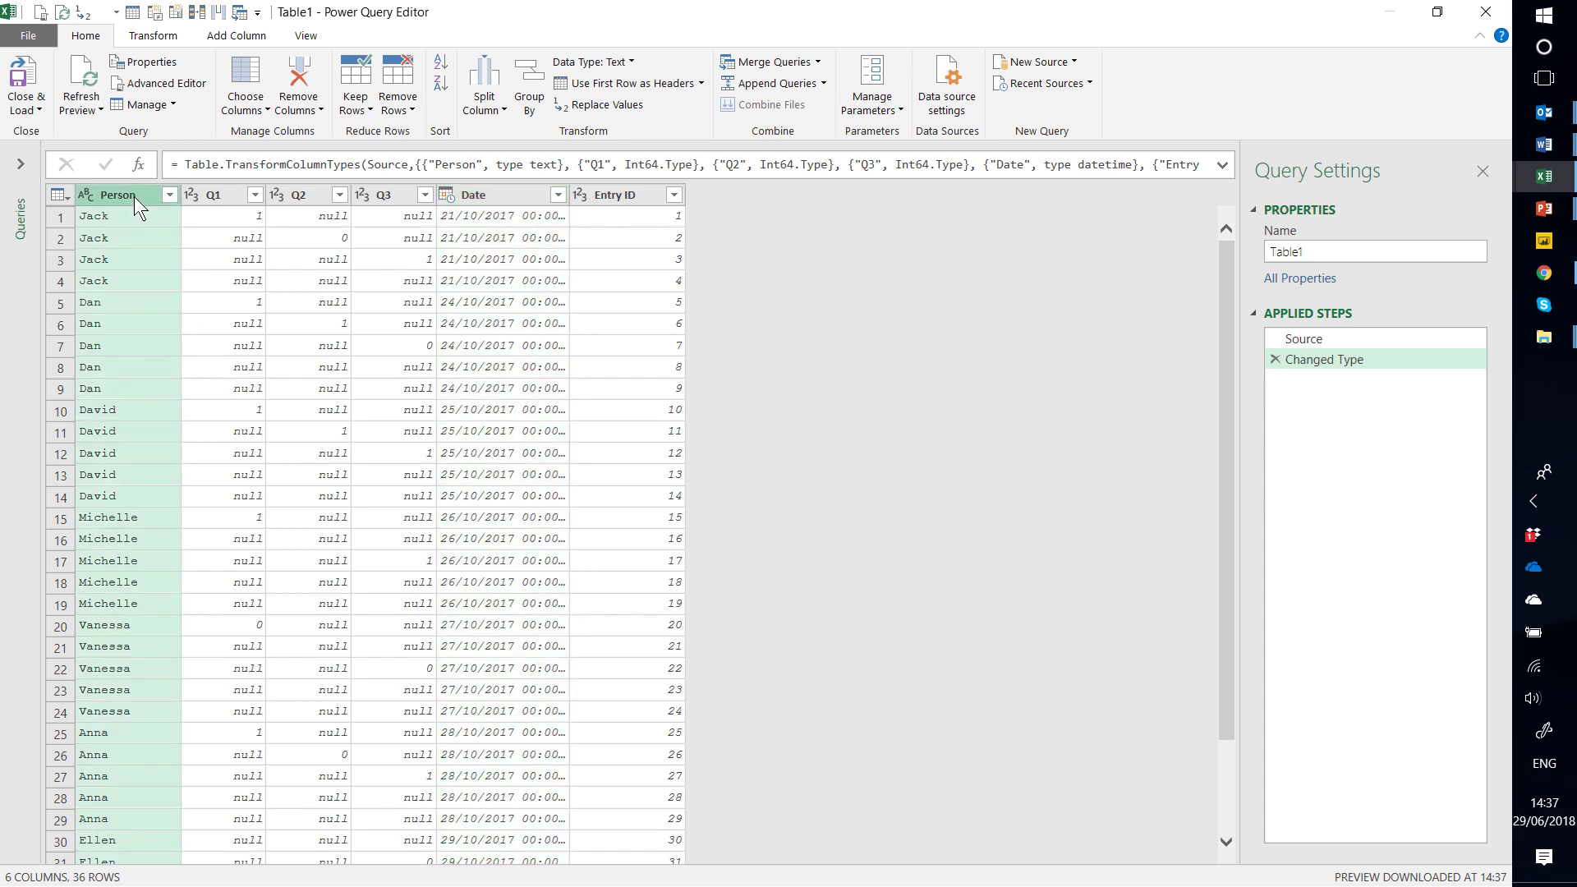
pyautogui.click(135, 37)
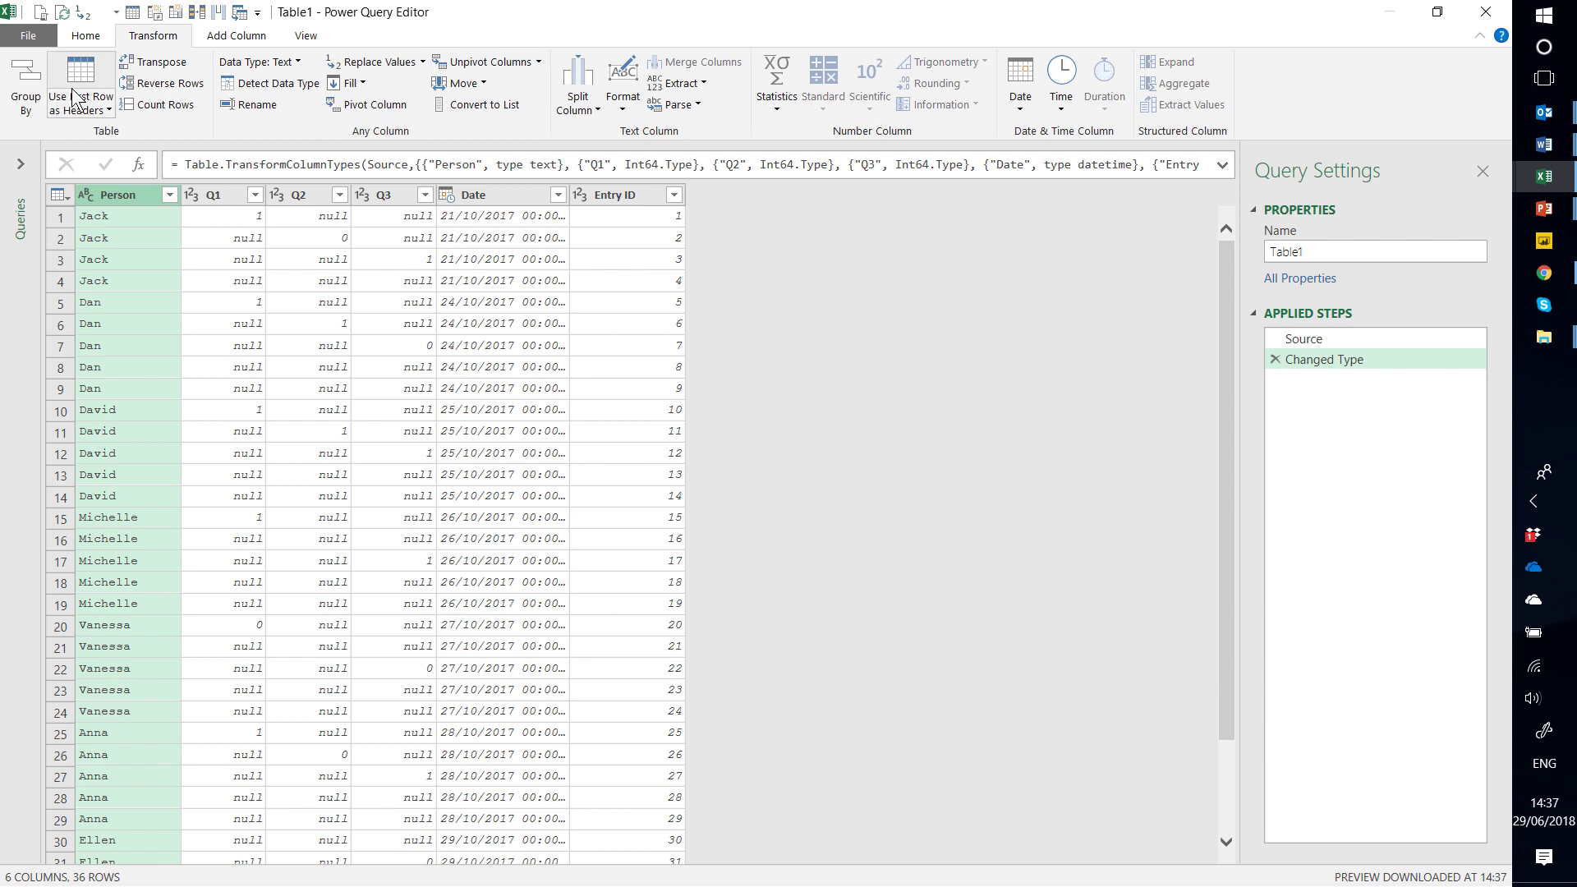
# Step: Start an Advanced Group By on Person with a first aggregation 'Q1 total' as Sum of Q1
pyautogui.click(30, 115)
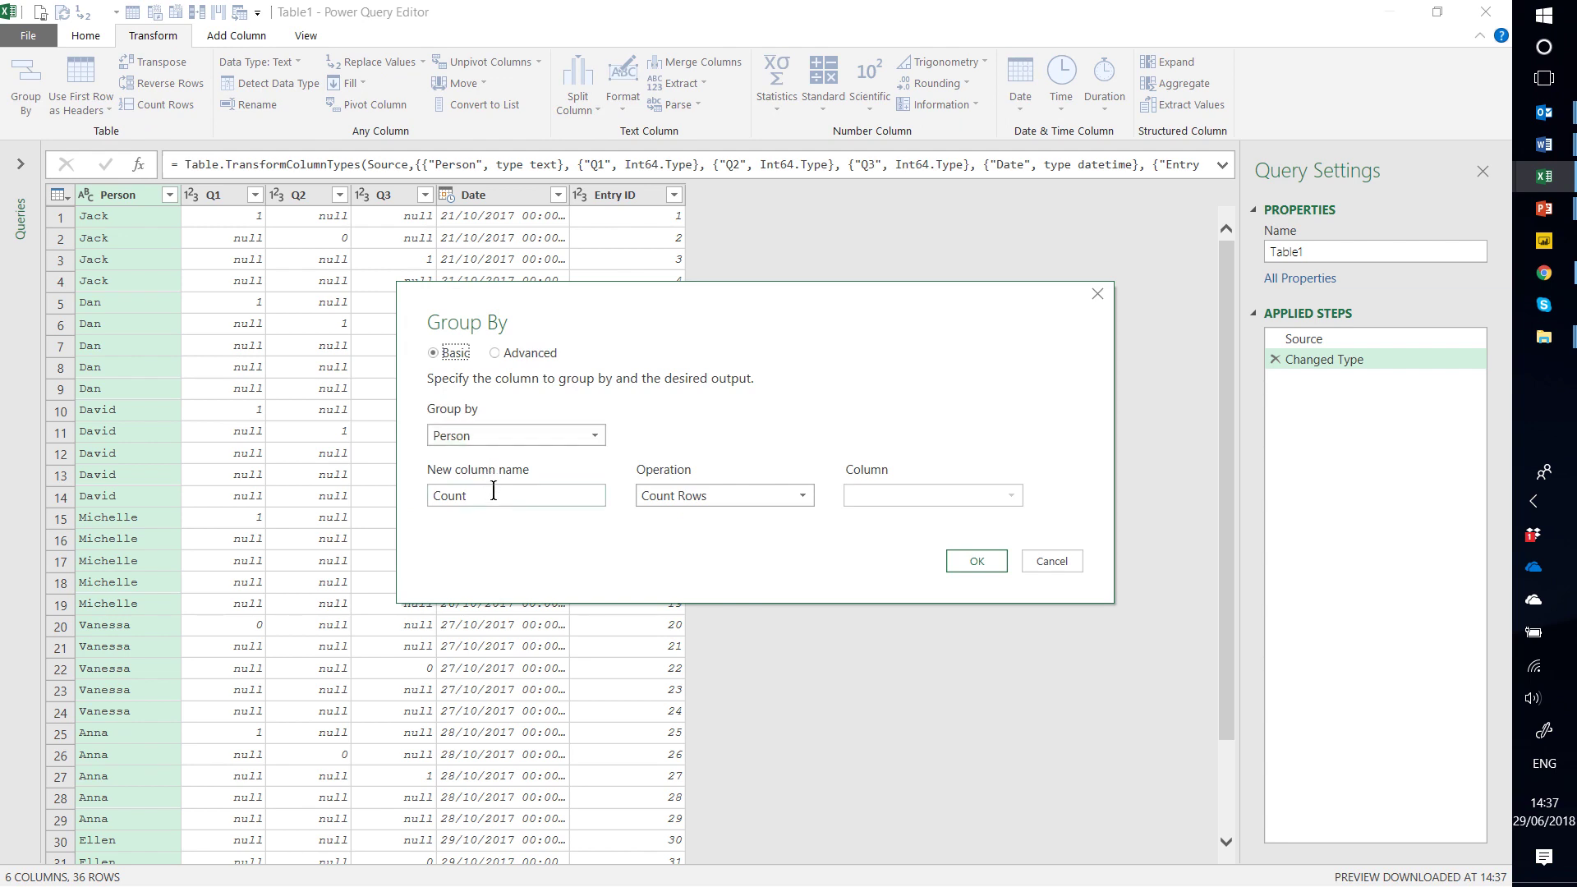
pyautogui.click(494, 354)
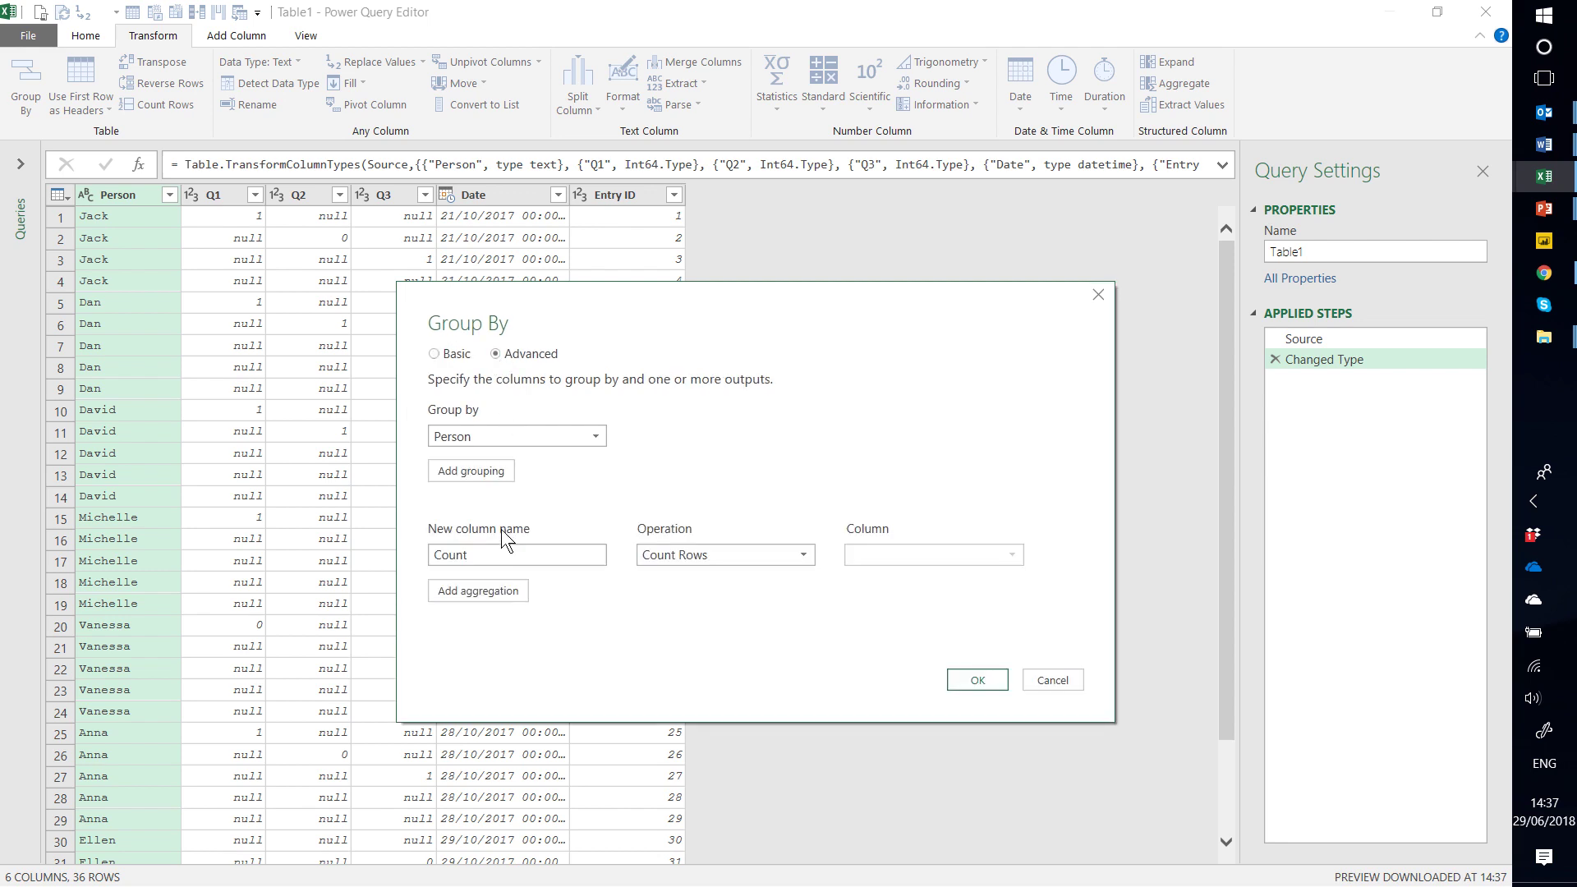
pyautogui.doubleClick(506, 550)
pyautogui.write('Q1 total')
pyautogui.press('Tab')
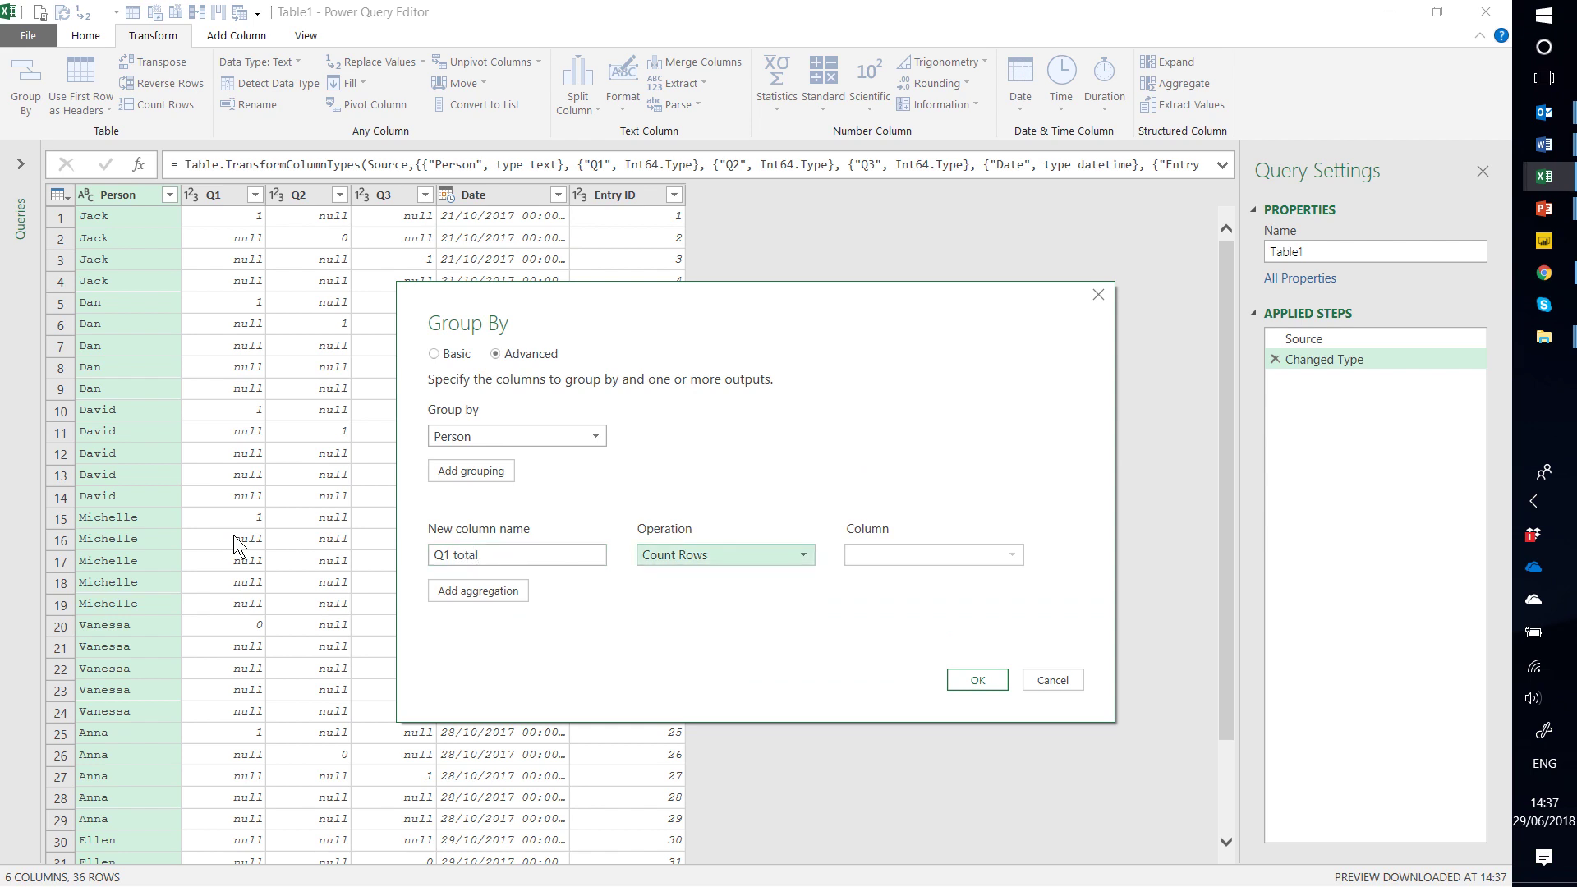
pyautogui.hotkey('alt', 'Down')
pyautogui.press('Up')
pyautogui.press('Up')
pyautogui.press('Up')
pyautogui.press('Up')
pyautogui.press('Up')
pyautogui.press('Return')
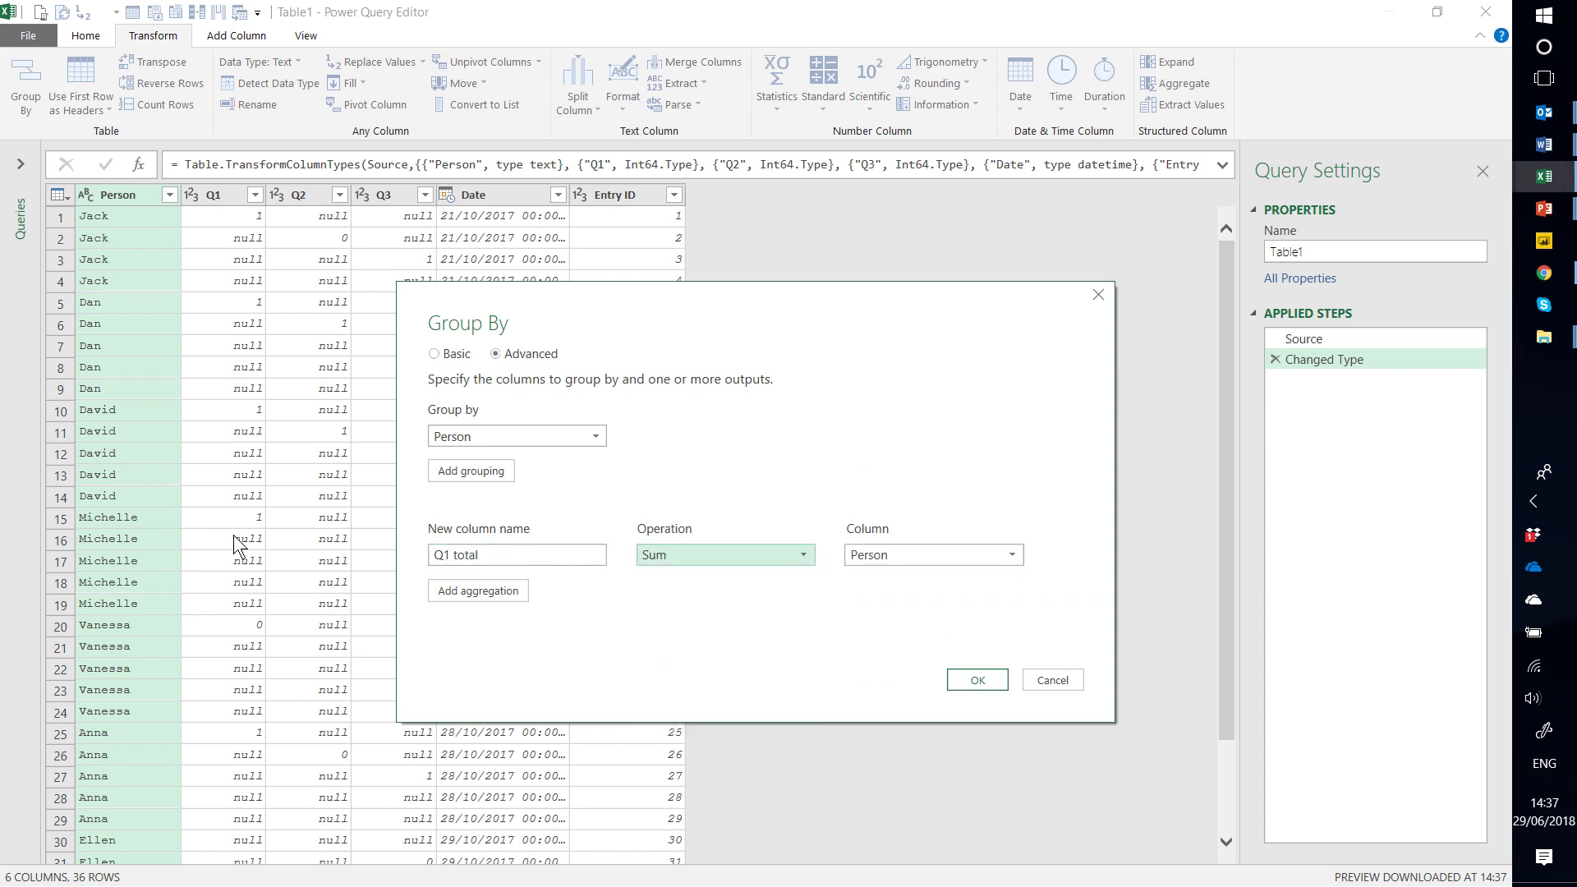
pyautogui.click(899, 553)
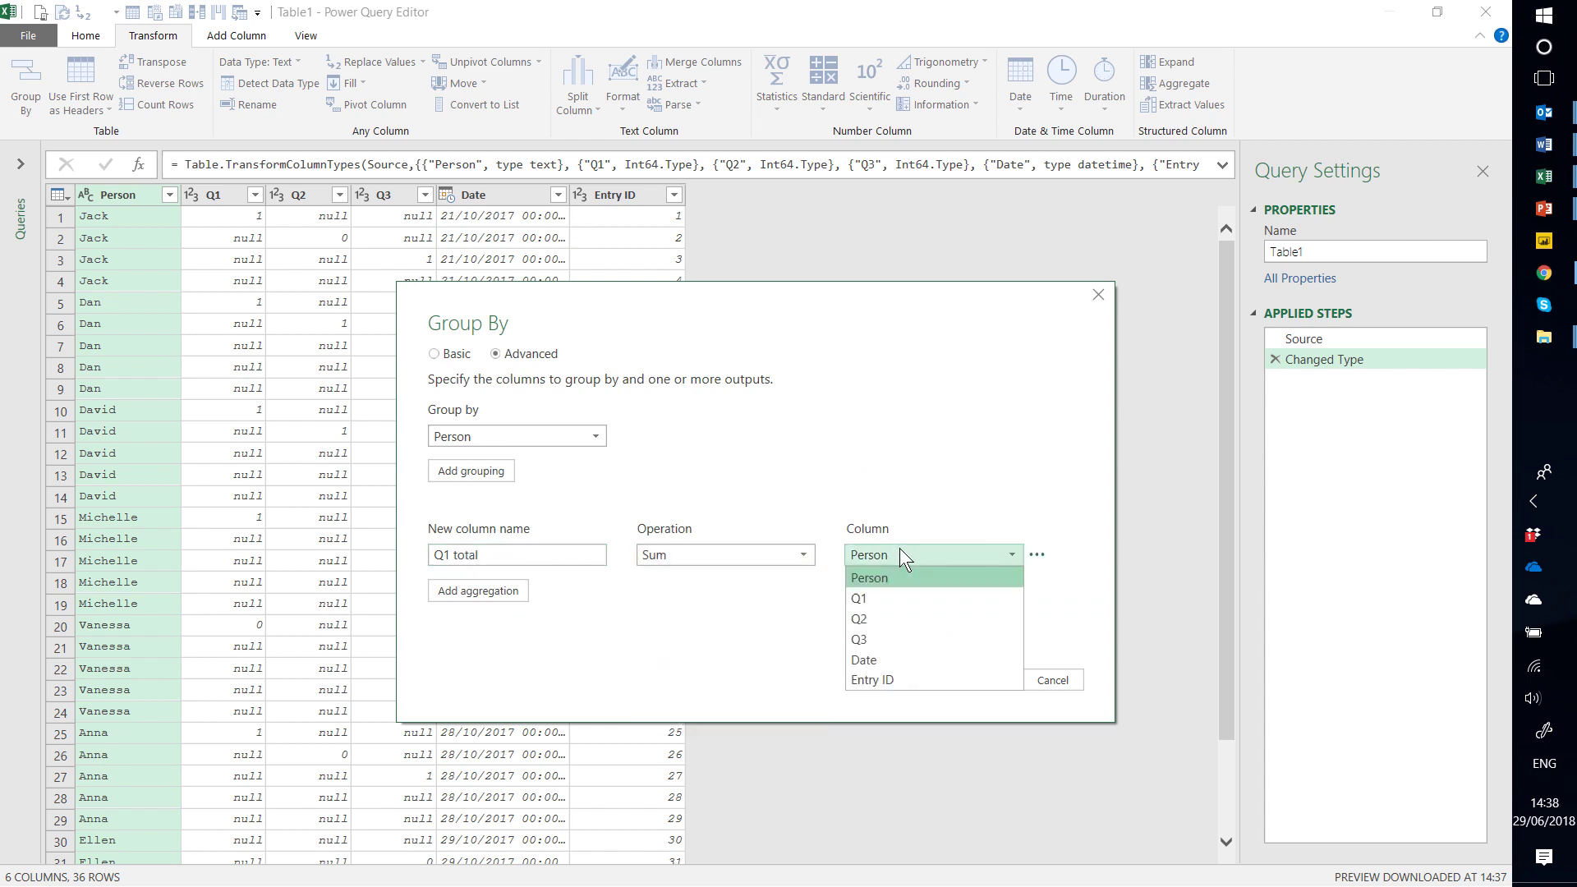
pyautogui.click(895, 589)
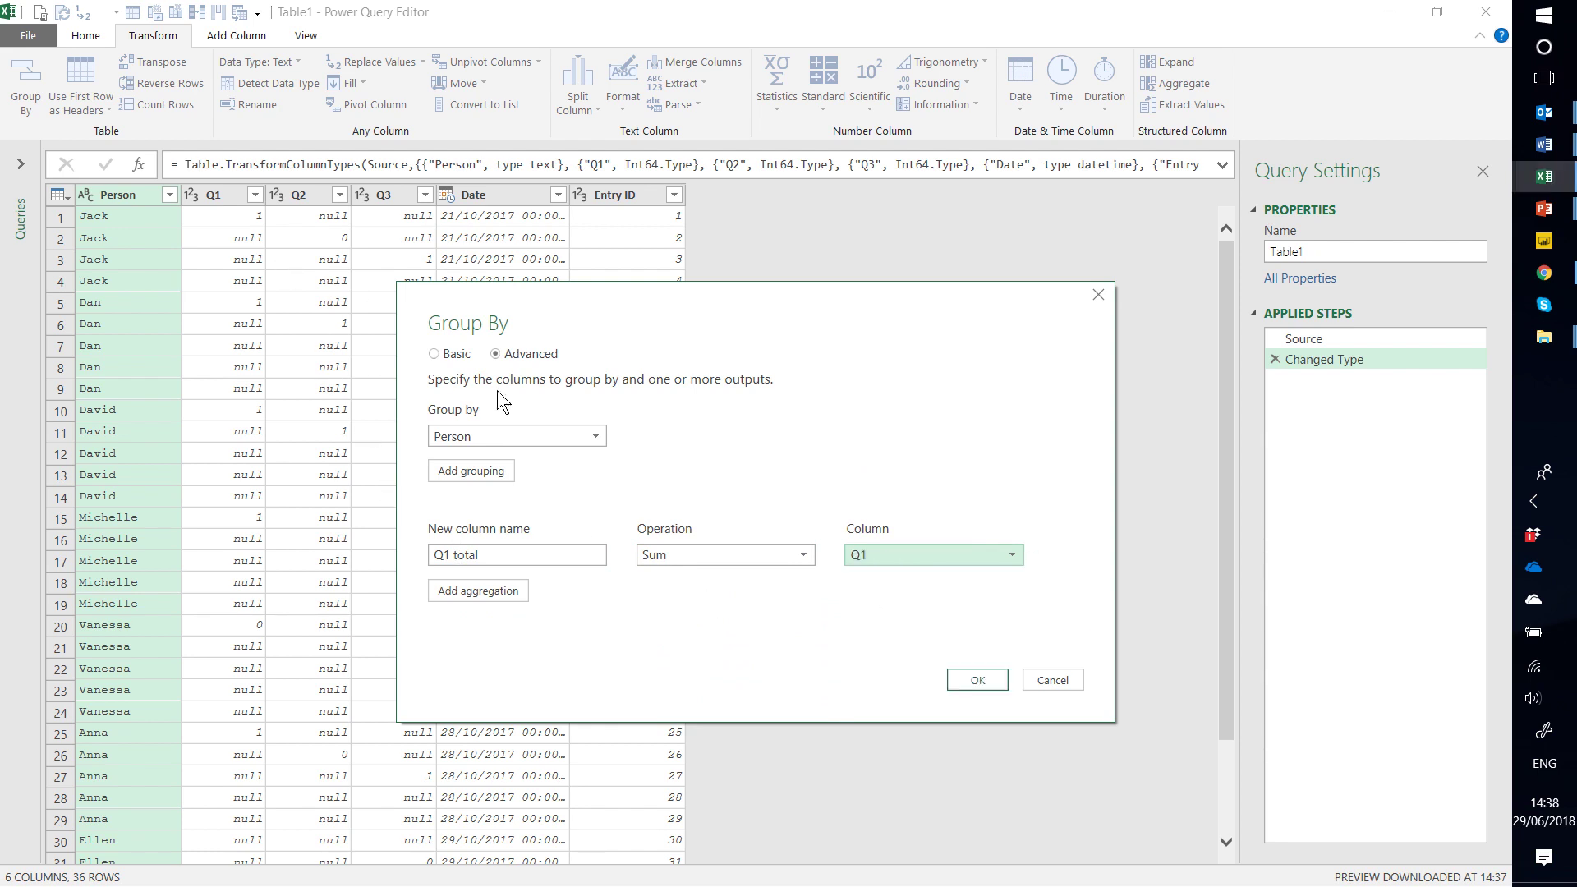
# Step: Add a second Sum aggregation and pick a column for it
pyautogui.click(481, 591)
pyautogui.write('Q1')
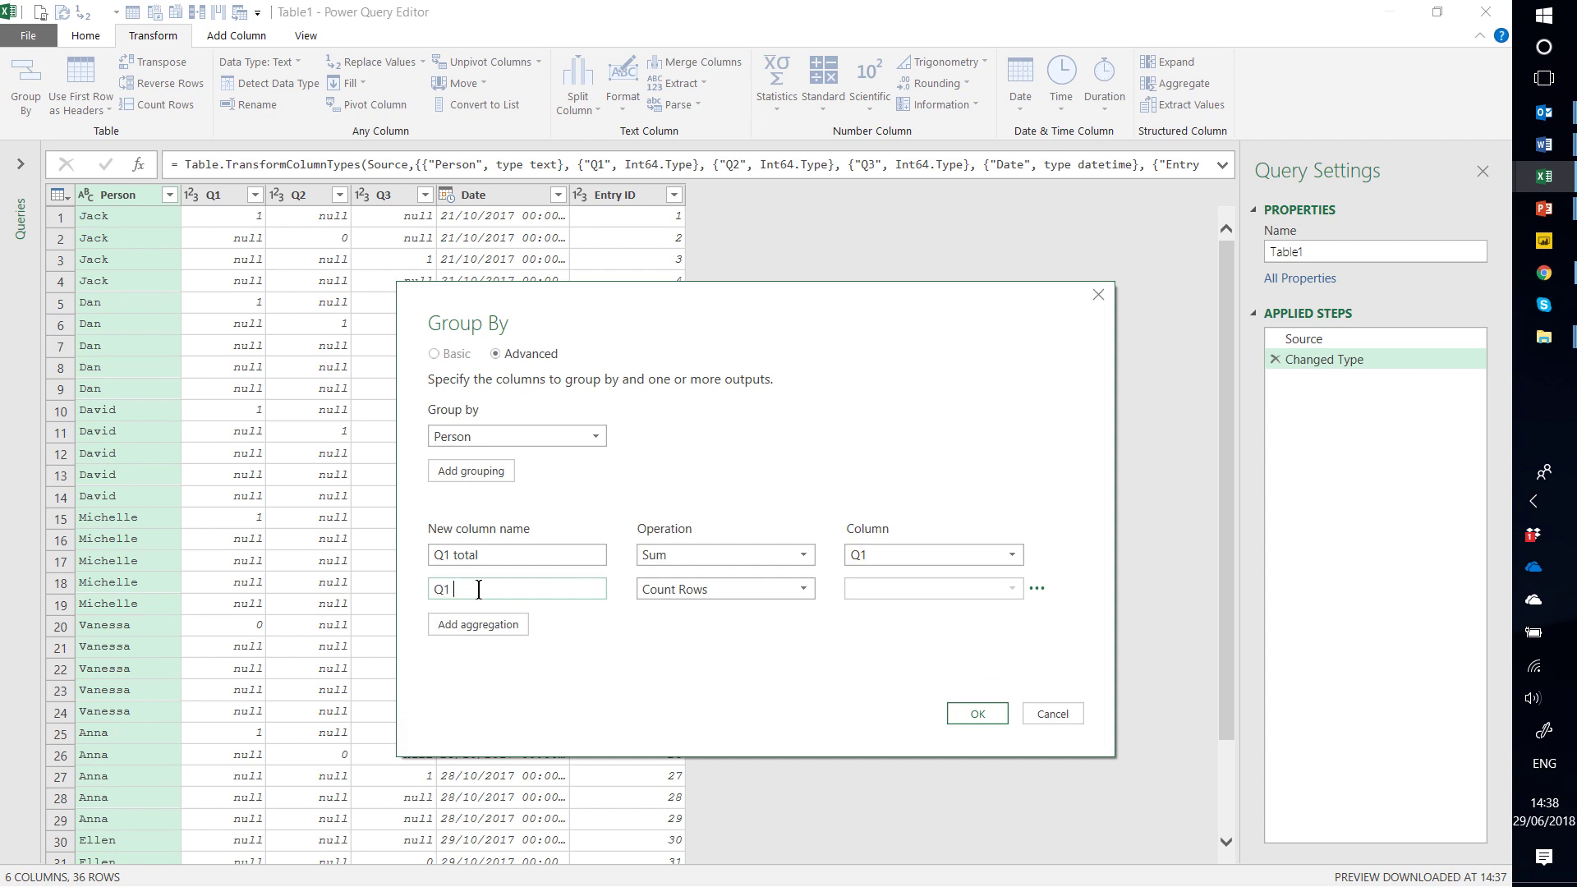
pyautogui.write(' total')
pyautogui.click(718, 592)
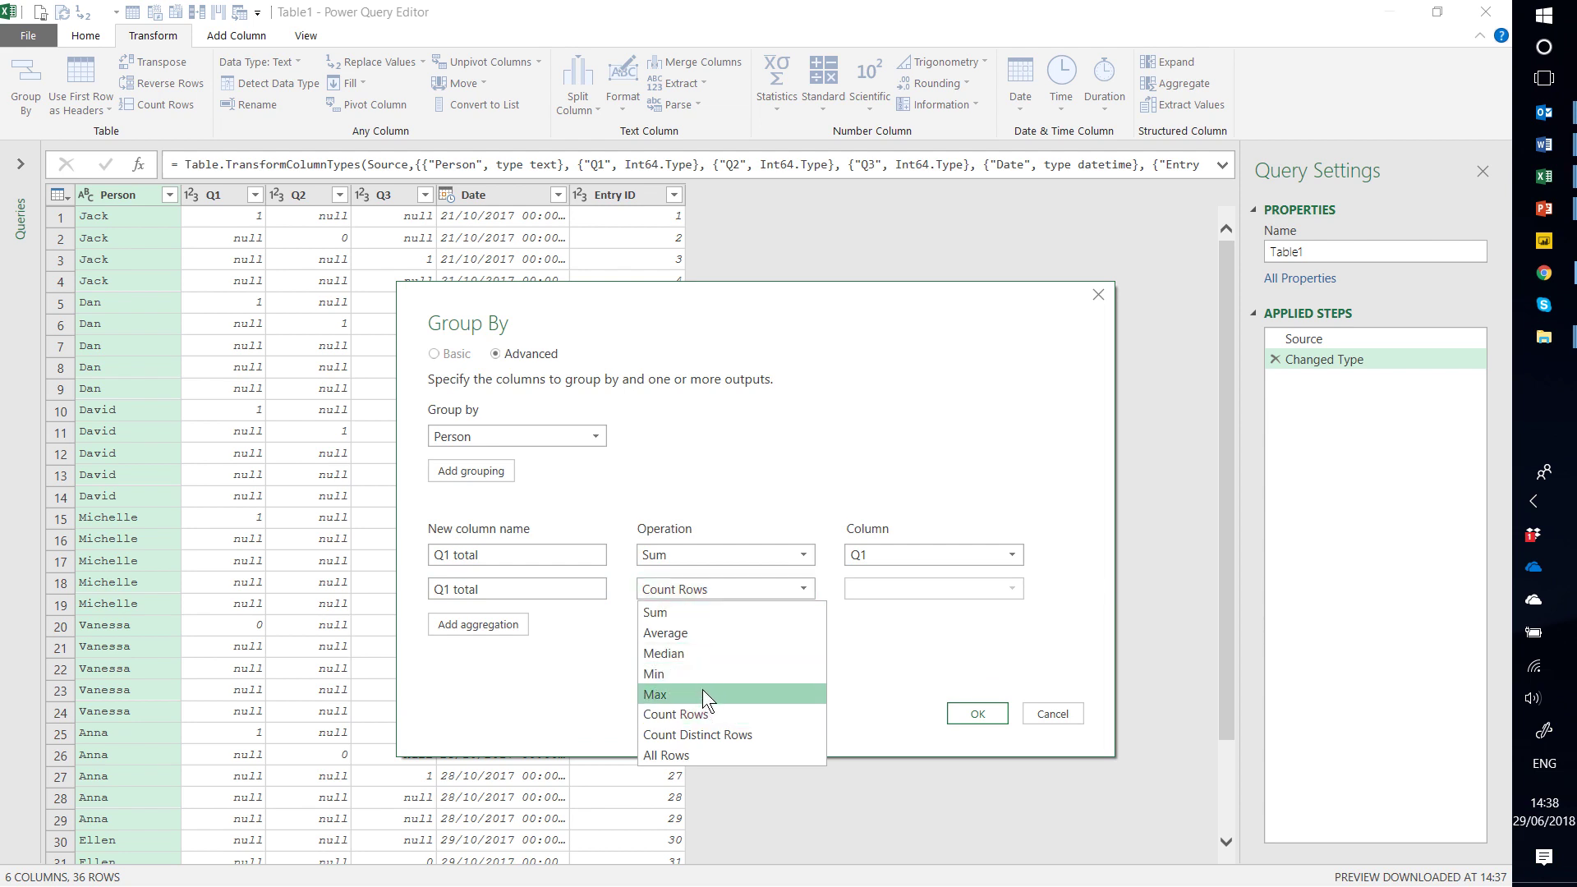
pyautogui.click(702, 614)
pyautogui.click(879, 591)
pyautogui.click(893, 632)
# Step: Add 'Q3 total' summing Q3, and make the second aggregation 'Q2 total' summing Q2
pyautogui.click(475, 624)
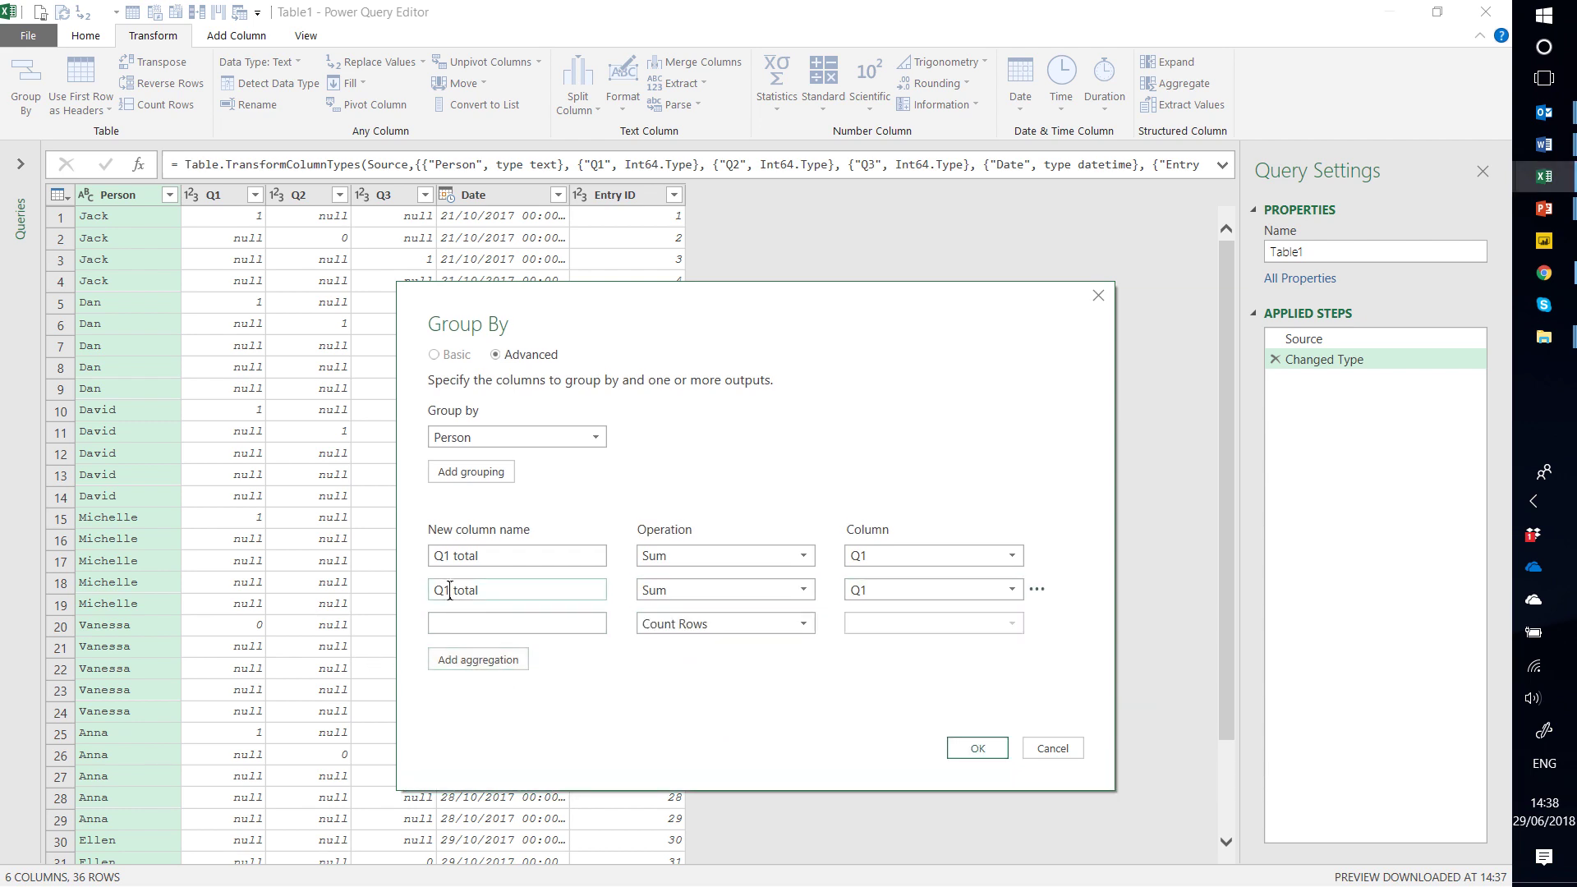
pyautogui.press('BackSpace')
pyautogui.write('2')
pyautogui.write('Q3 total')
pyautogui.click(729, 614)
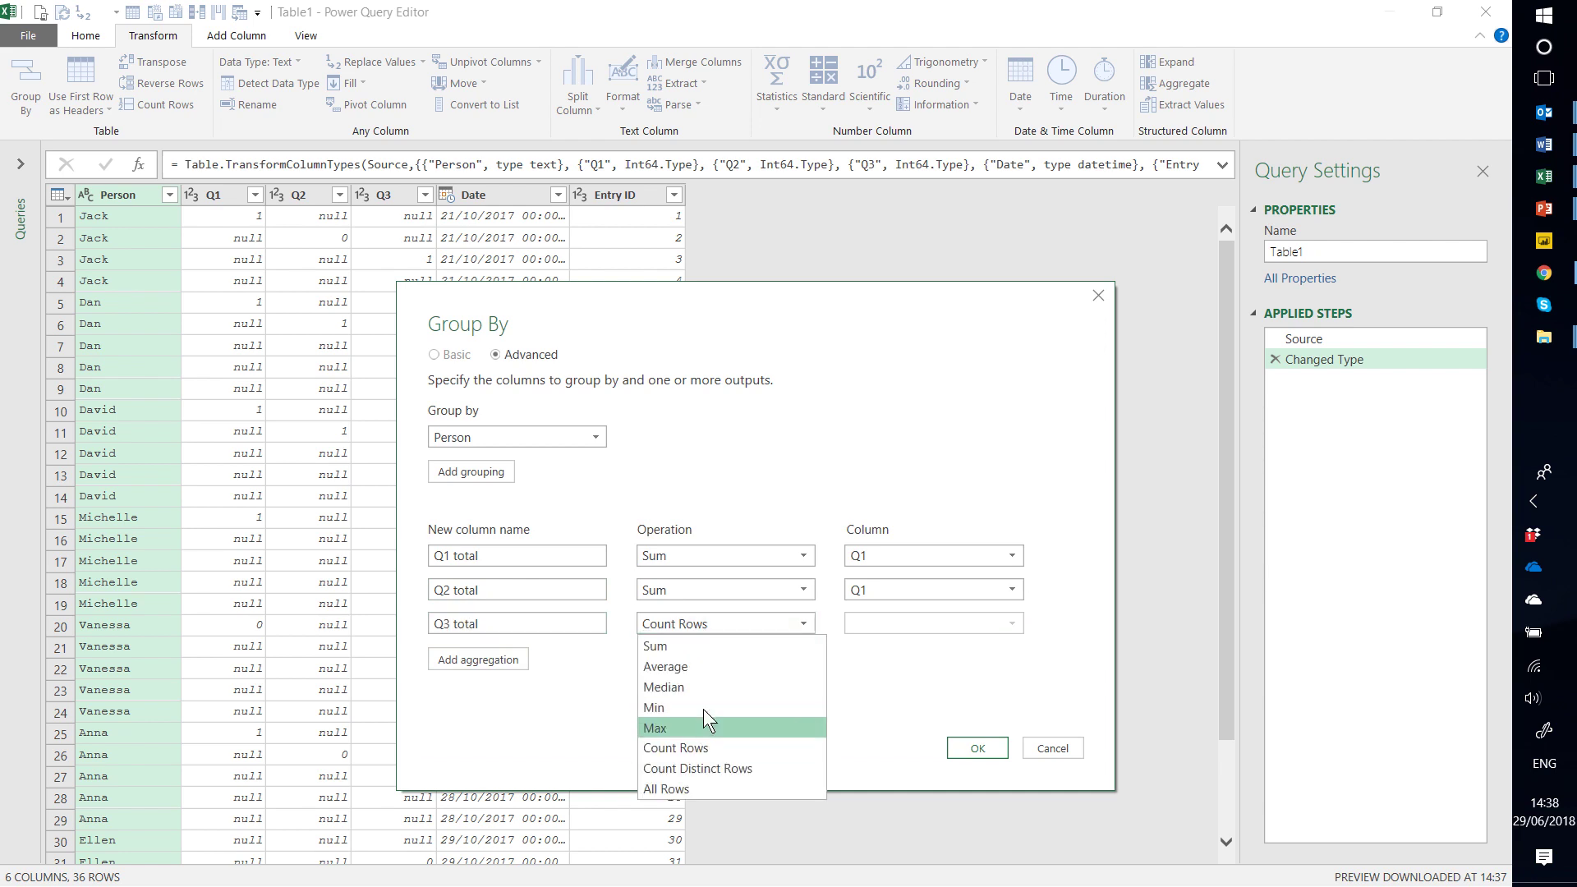
pyautogui.click(736, 646)
pyautogui.click(877, 626)
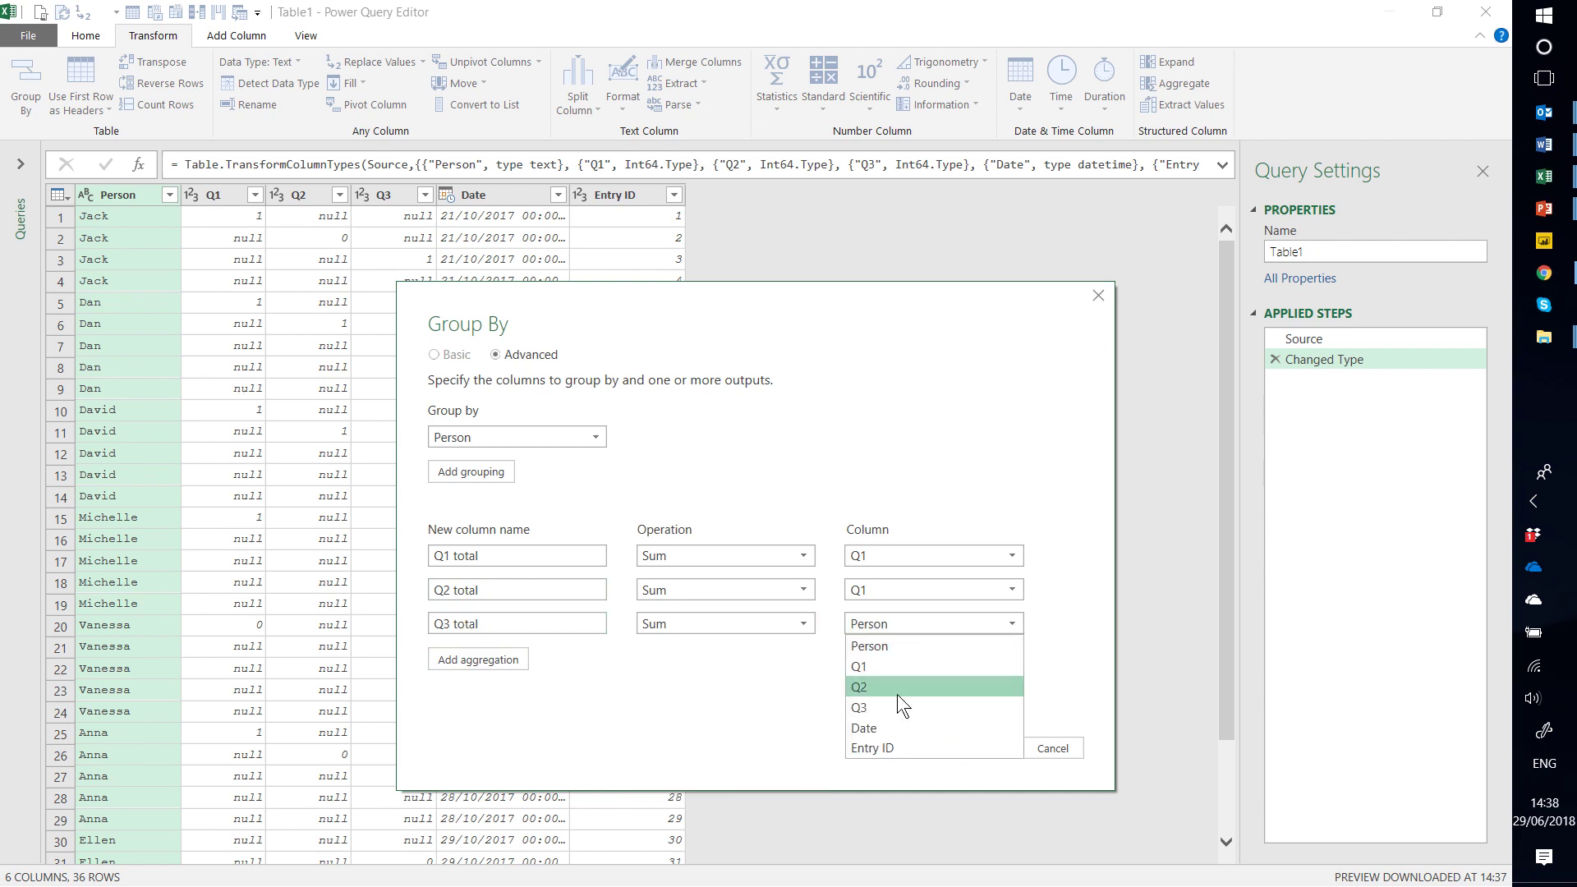
pyautogui.click(900, 699)
pyautogui.click(884, 589)
pyautogui.click(897, 650)
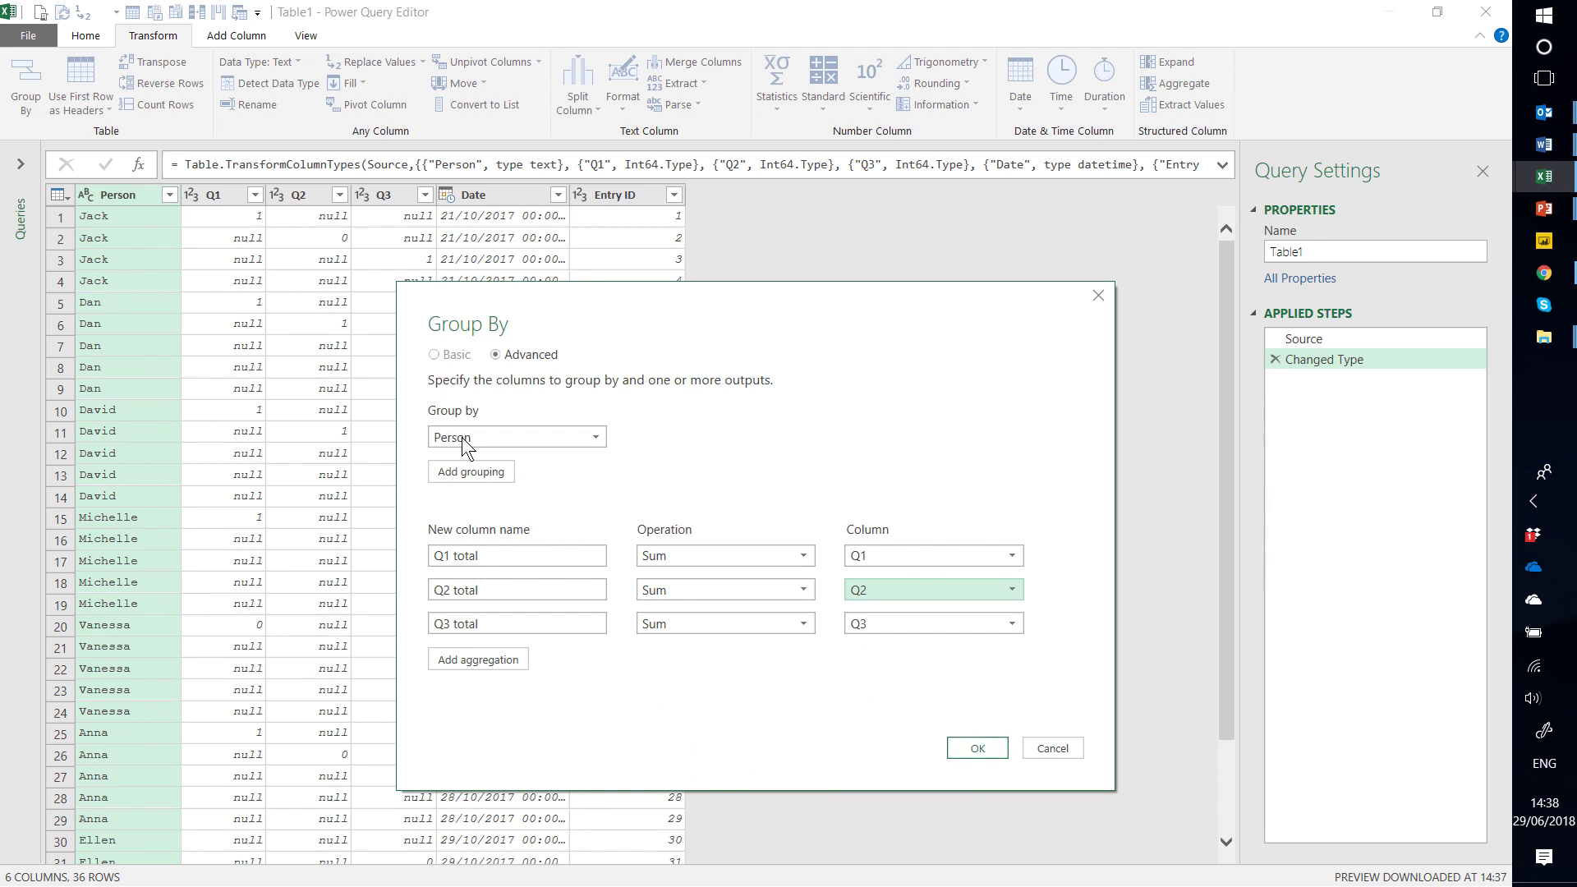
pyautogui.click(972, 748)
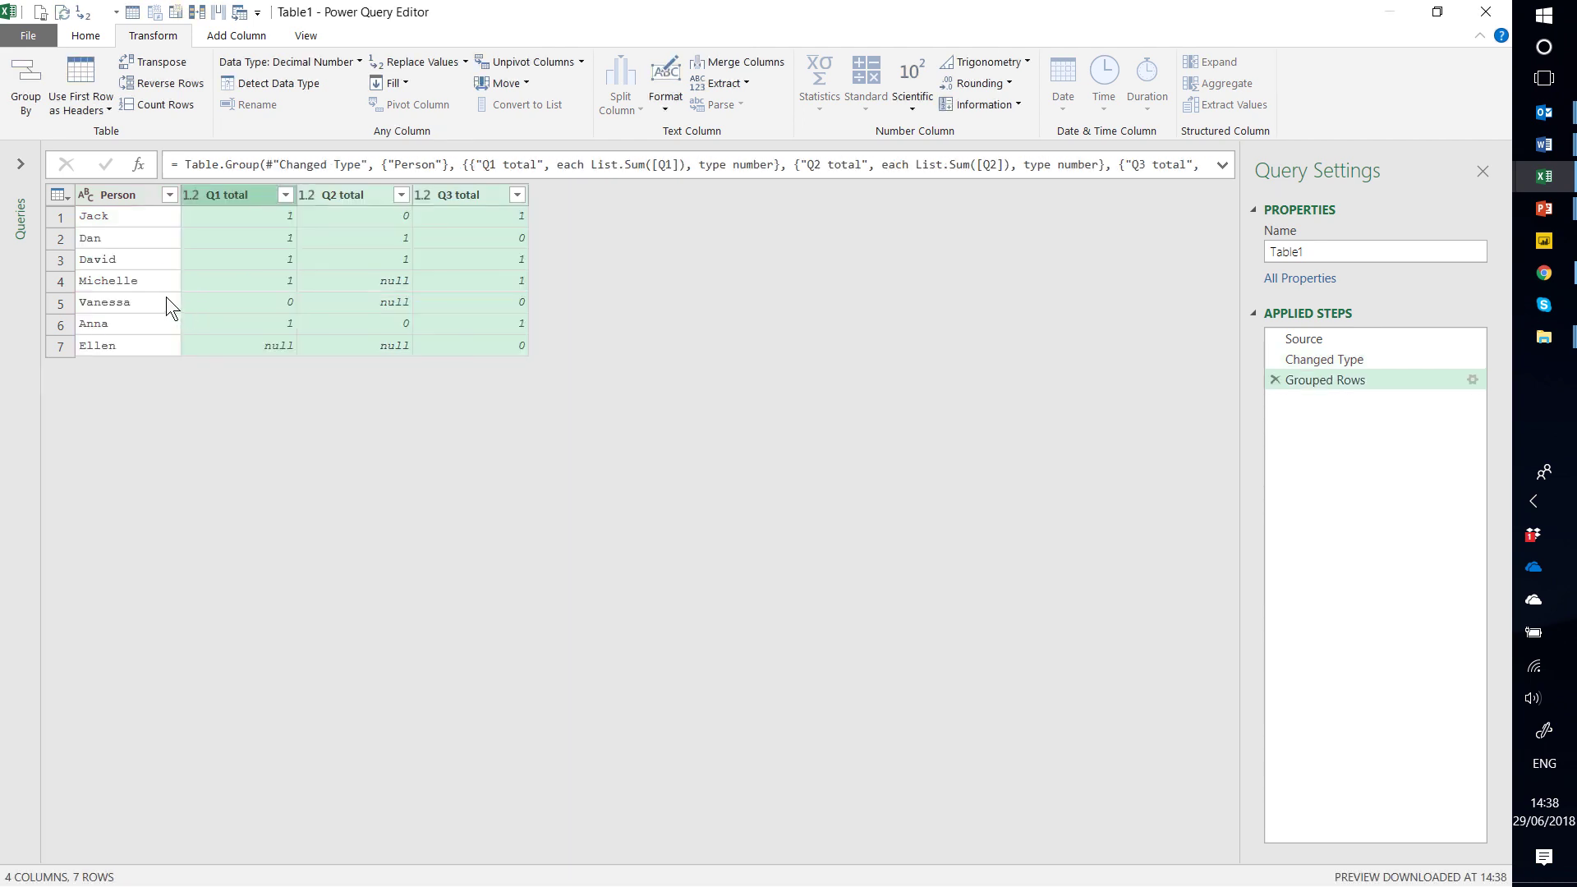
pyautogui.click(64, 220)
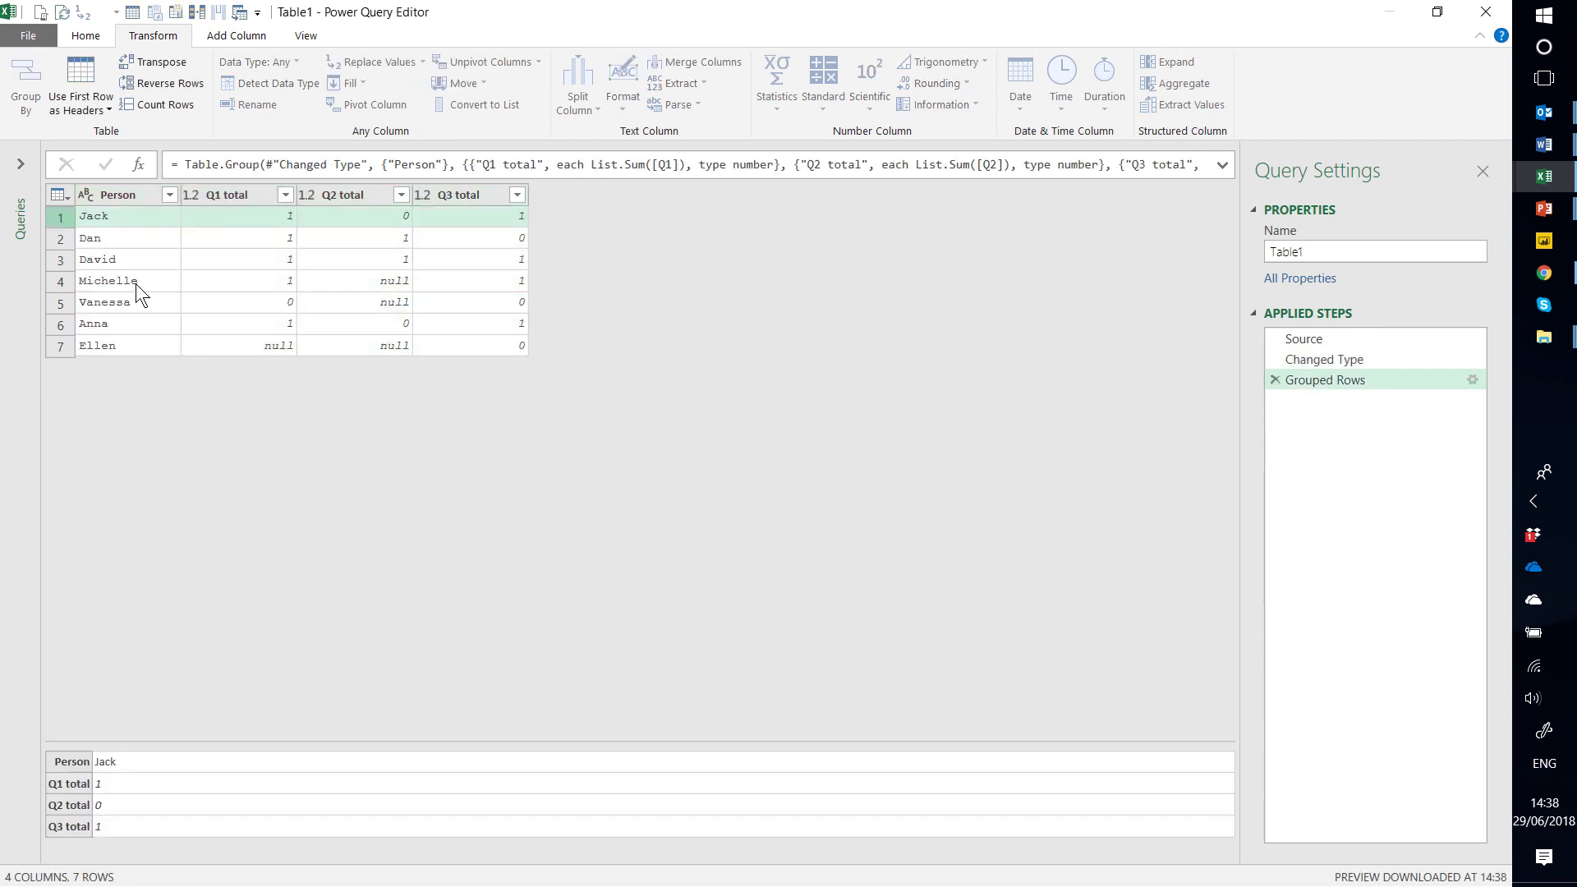
pyautogui.press('Down')
pyautogui.press('Up')
pyautogui.press('Right')
pyautogui.press('Down')
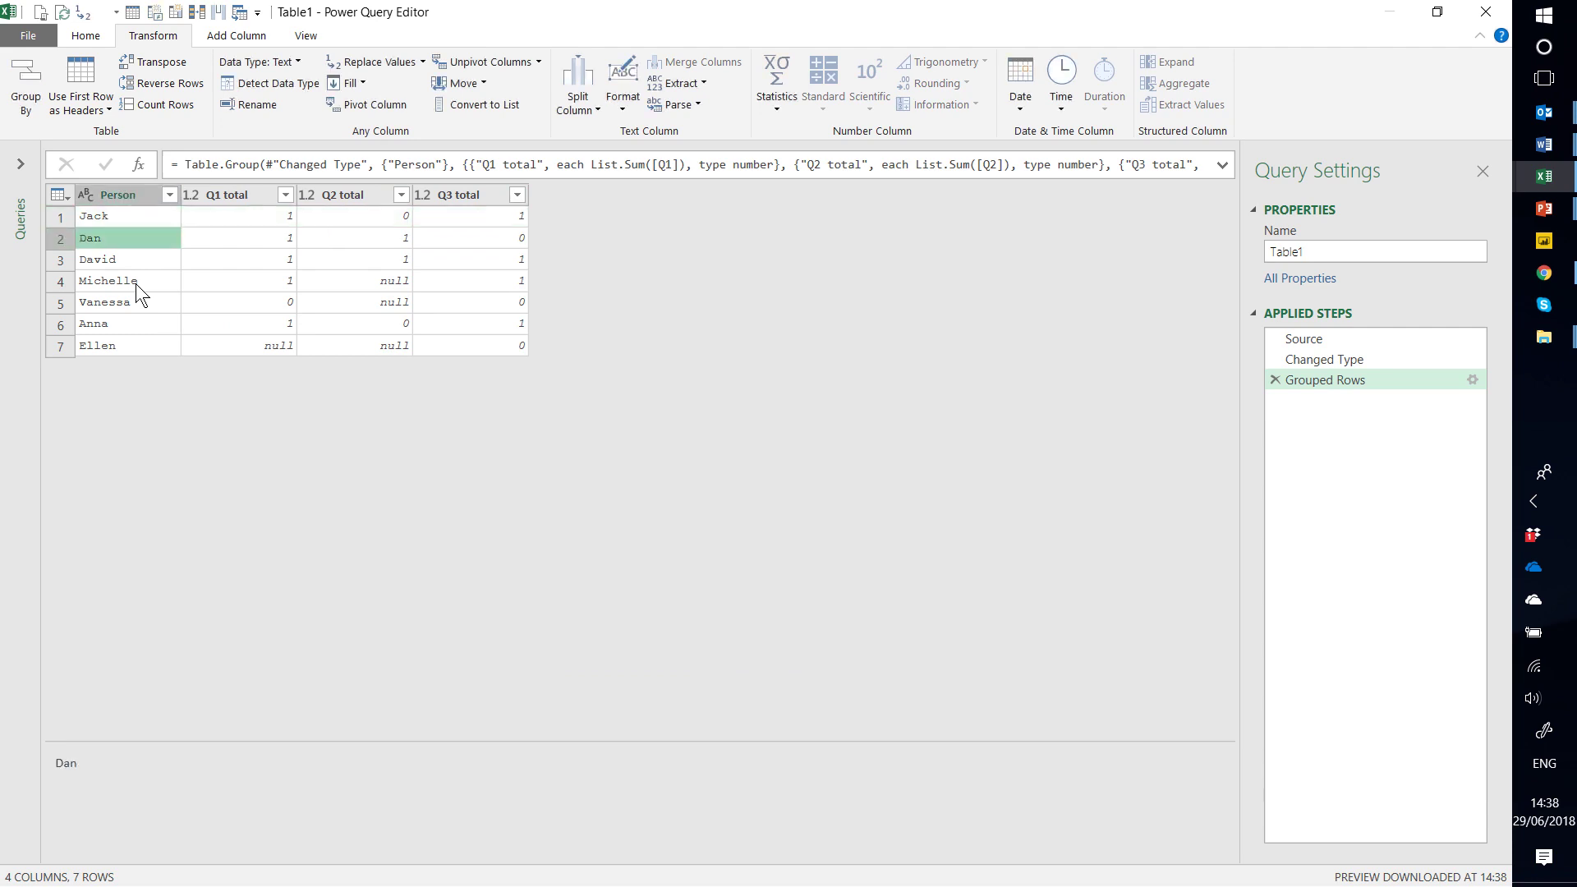
pyautogui.press('Down')
pyautogui.press('Down')
pyautogui.press('Down')
pyautogui.press('Down')
pyautogui.press('Down')
pyautogui.press('Right')
pyautogui.press('Right')
pyautogui.press('Right')
pyautogui.press('Up')
pyautogui.press('Up')
pyautogui.press('Up')
pyautogui.press('Up')
pyautogui.press('Up')
pyautogui.press('Up')
pyautogui.press('Left')
pyautogui.press('Left')
pyautogui.press('Left')
pyautogui.press('Left')
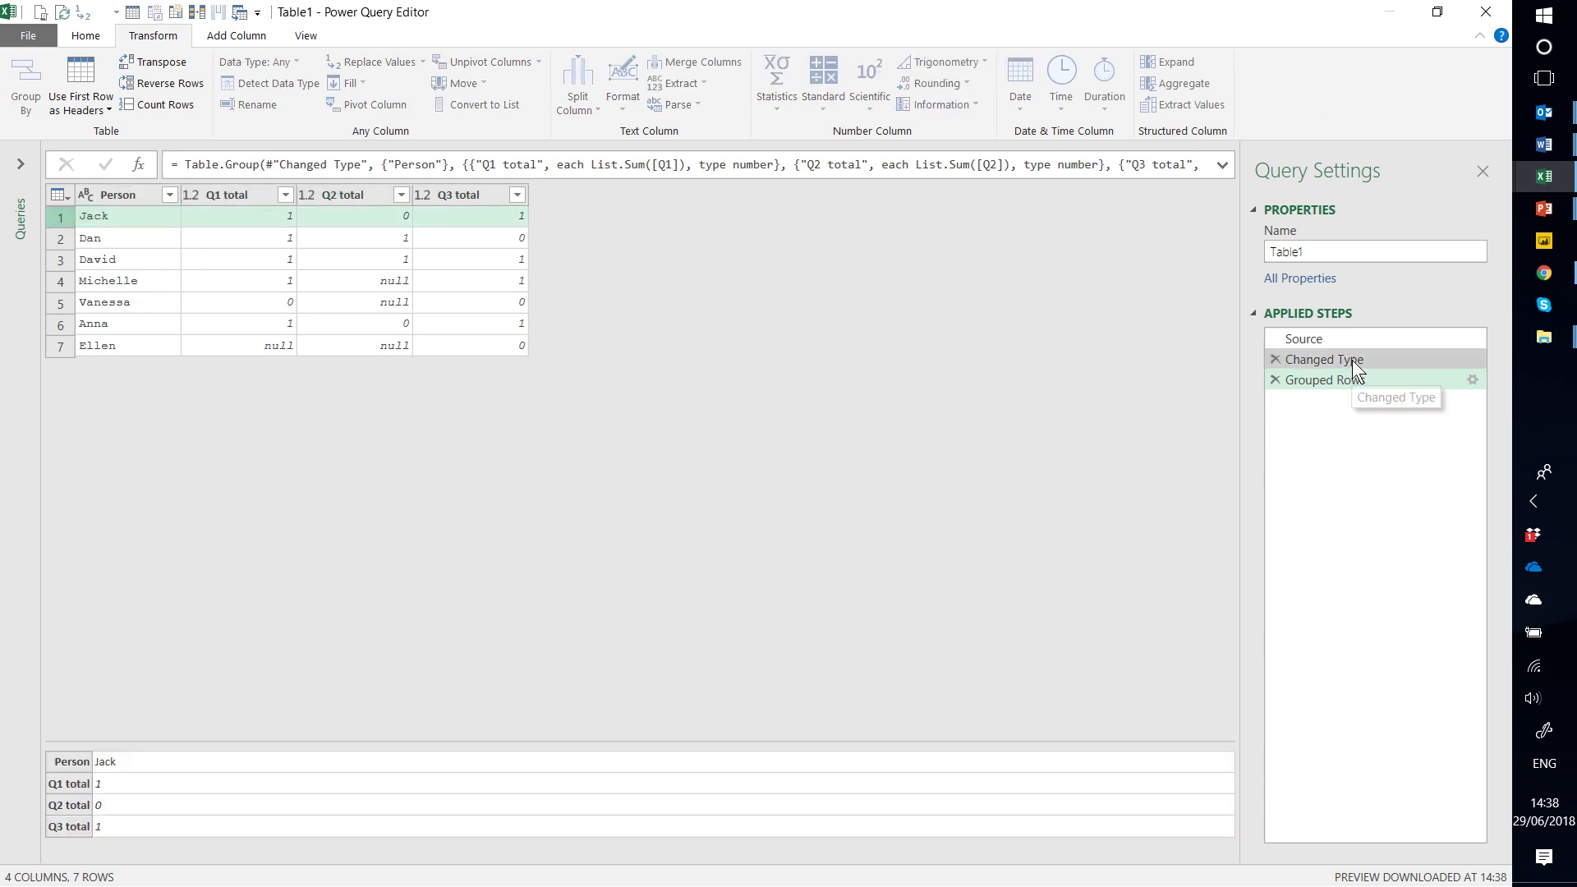
# Step: Compare the ungrouped Changed Type data and its column types with the Grouped Rows totals
pyautogui.click(1316, 359)
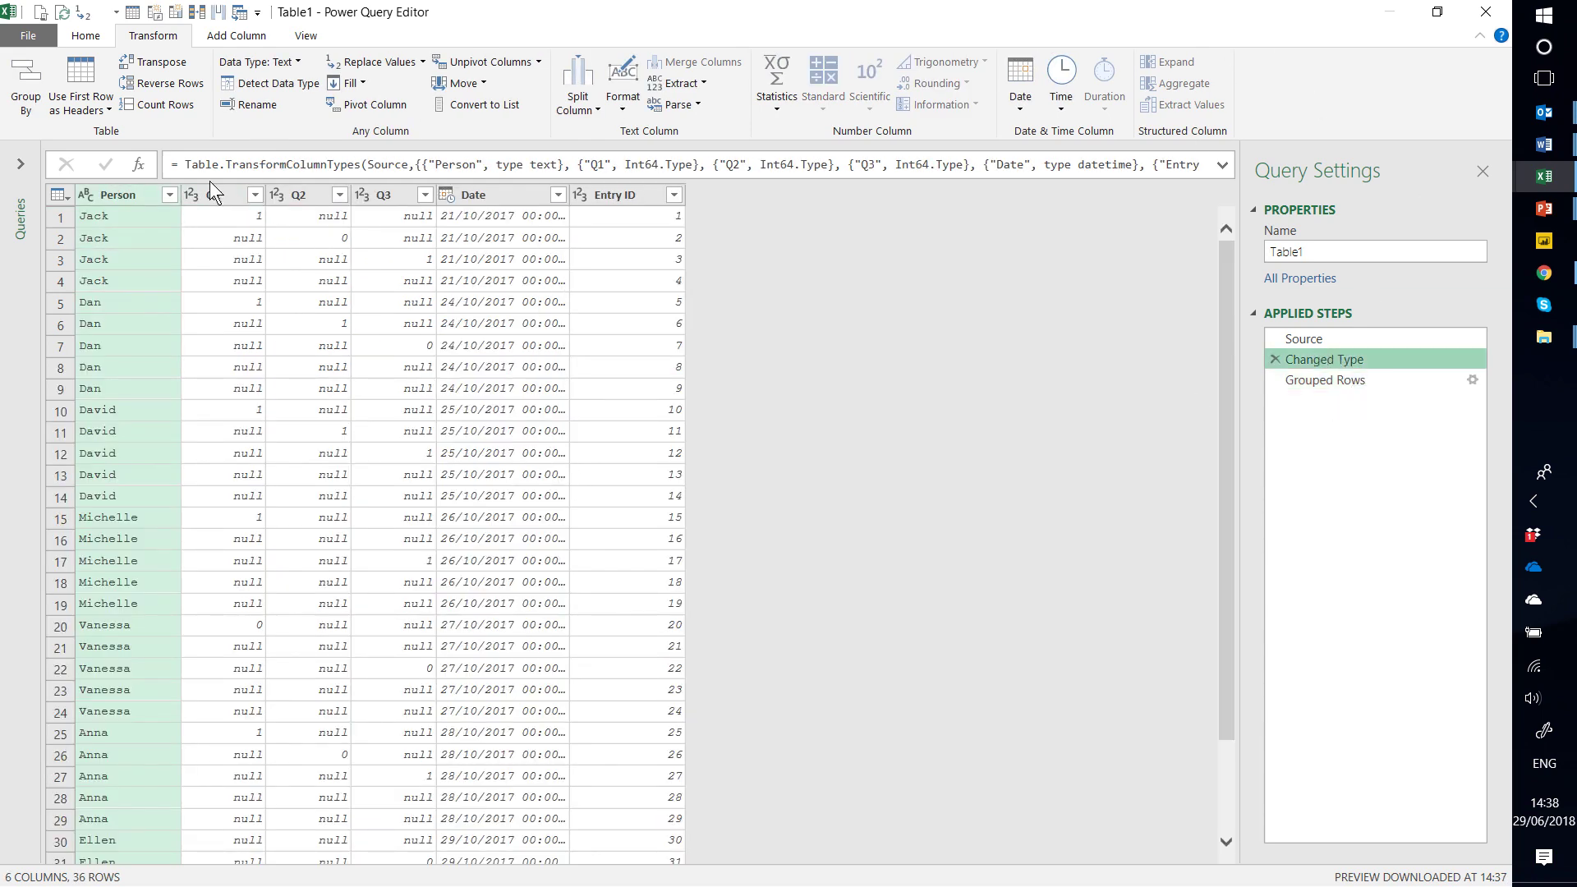
pyautogui.click(485, 197)
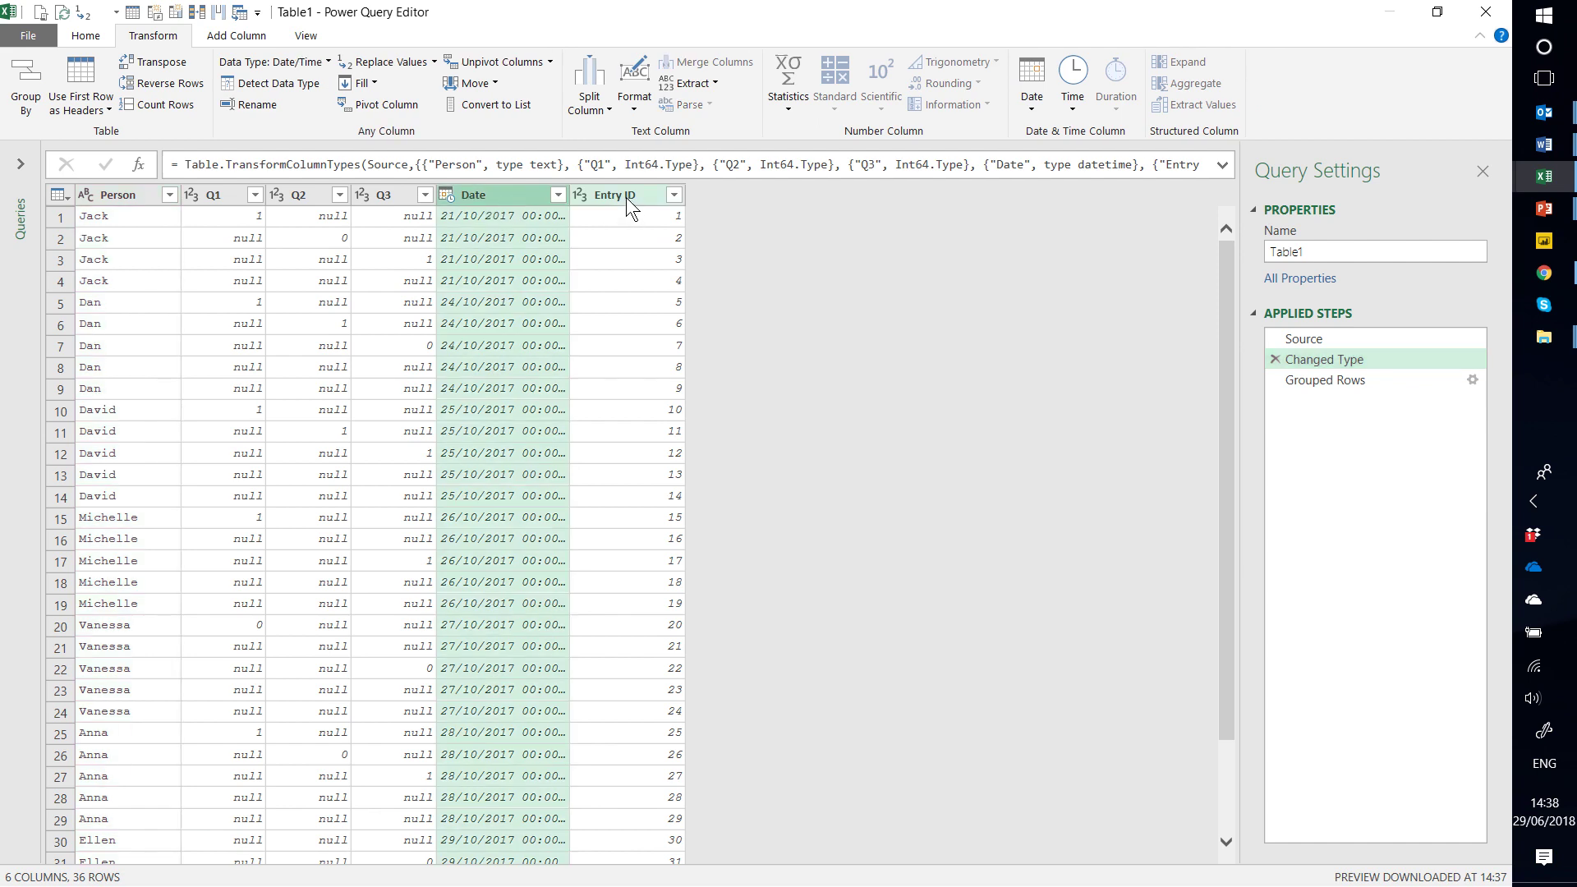
pyautogui.click(626, 207)
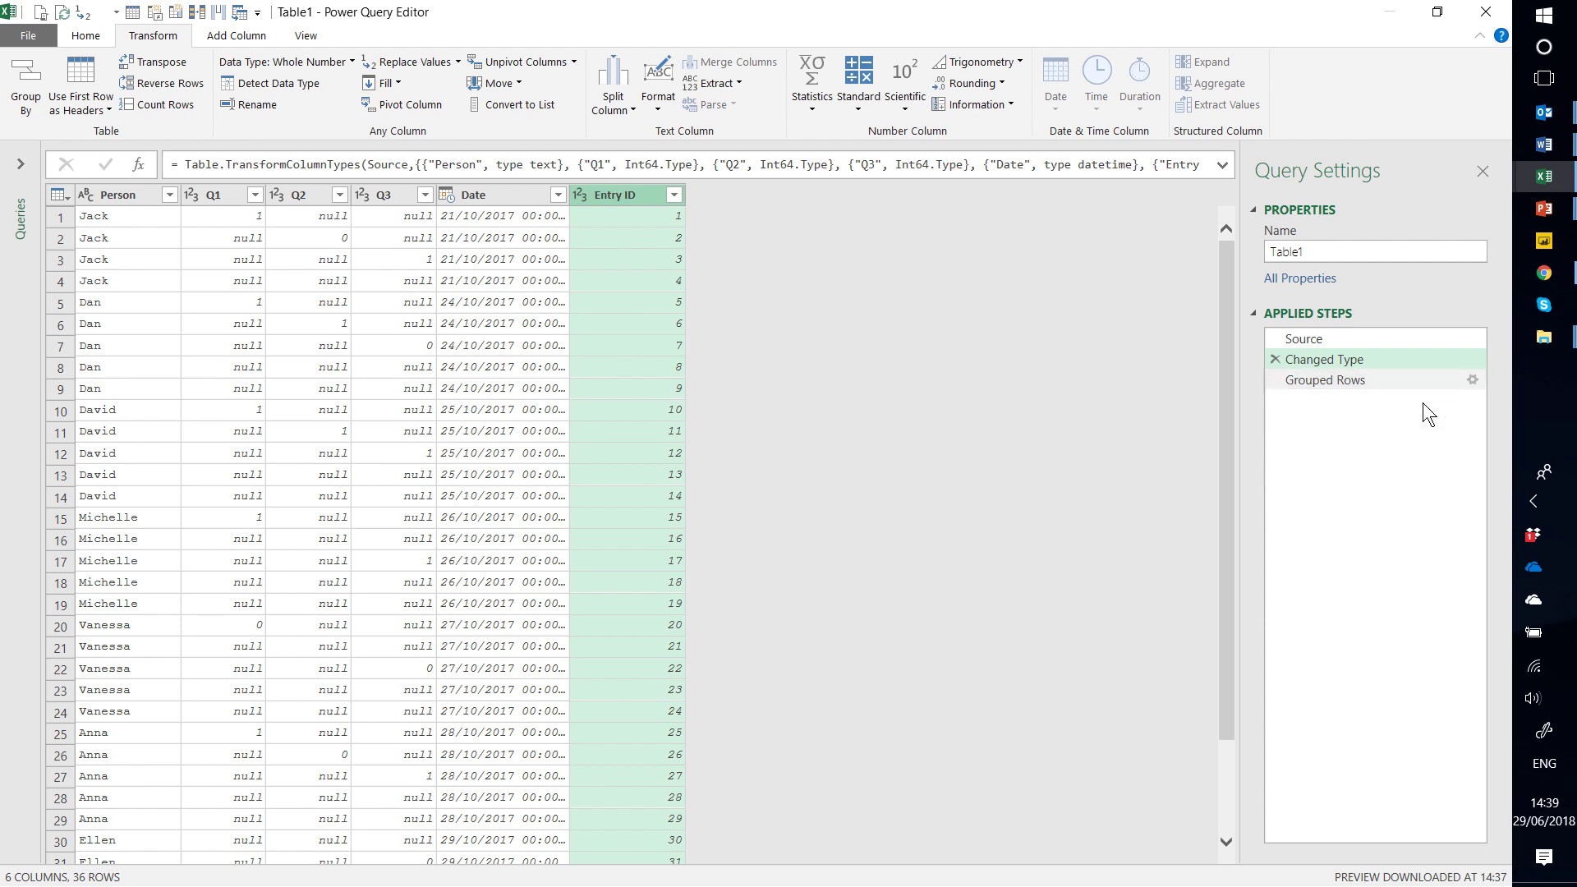
pyautogui.click(1391, 380)
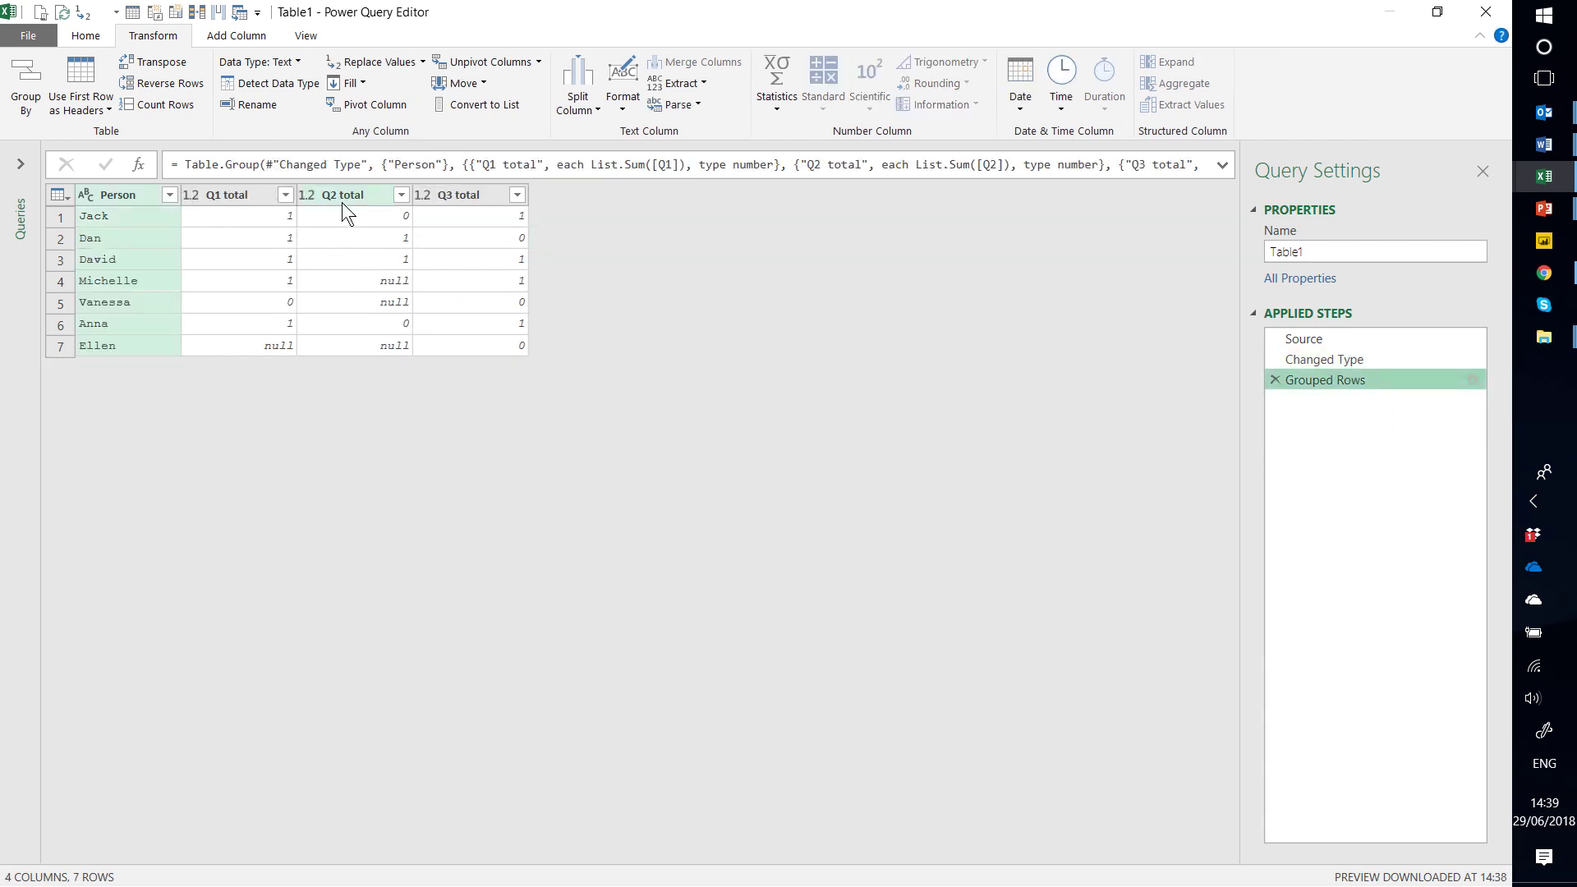
pyautogui.click(1312, 362)
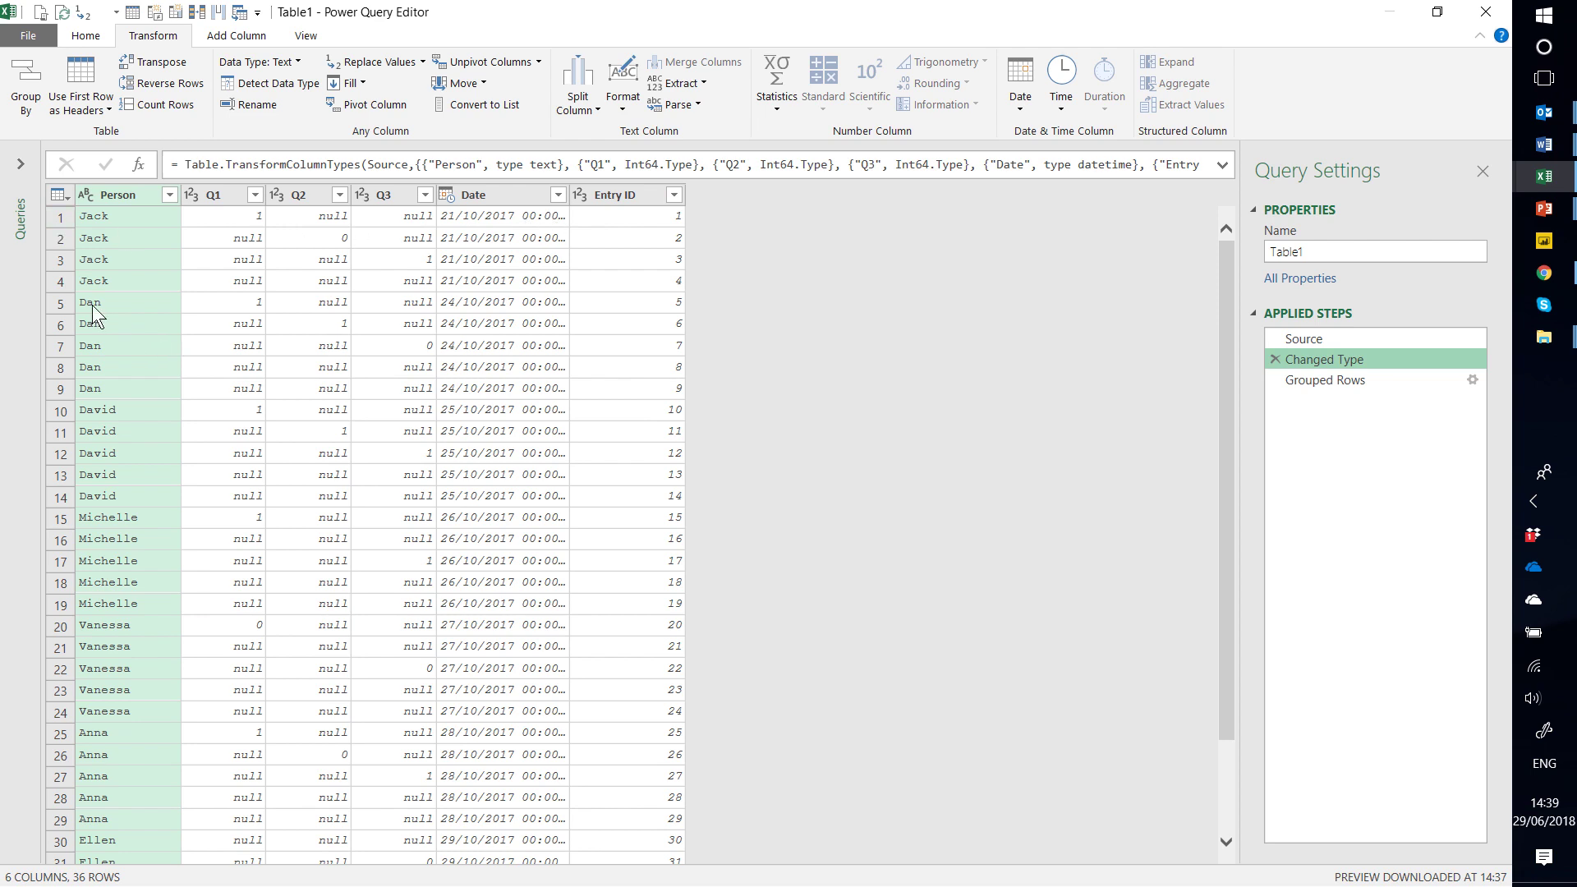
pyautogui.click(1361, 386)
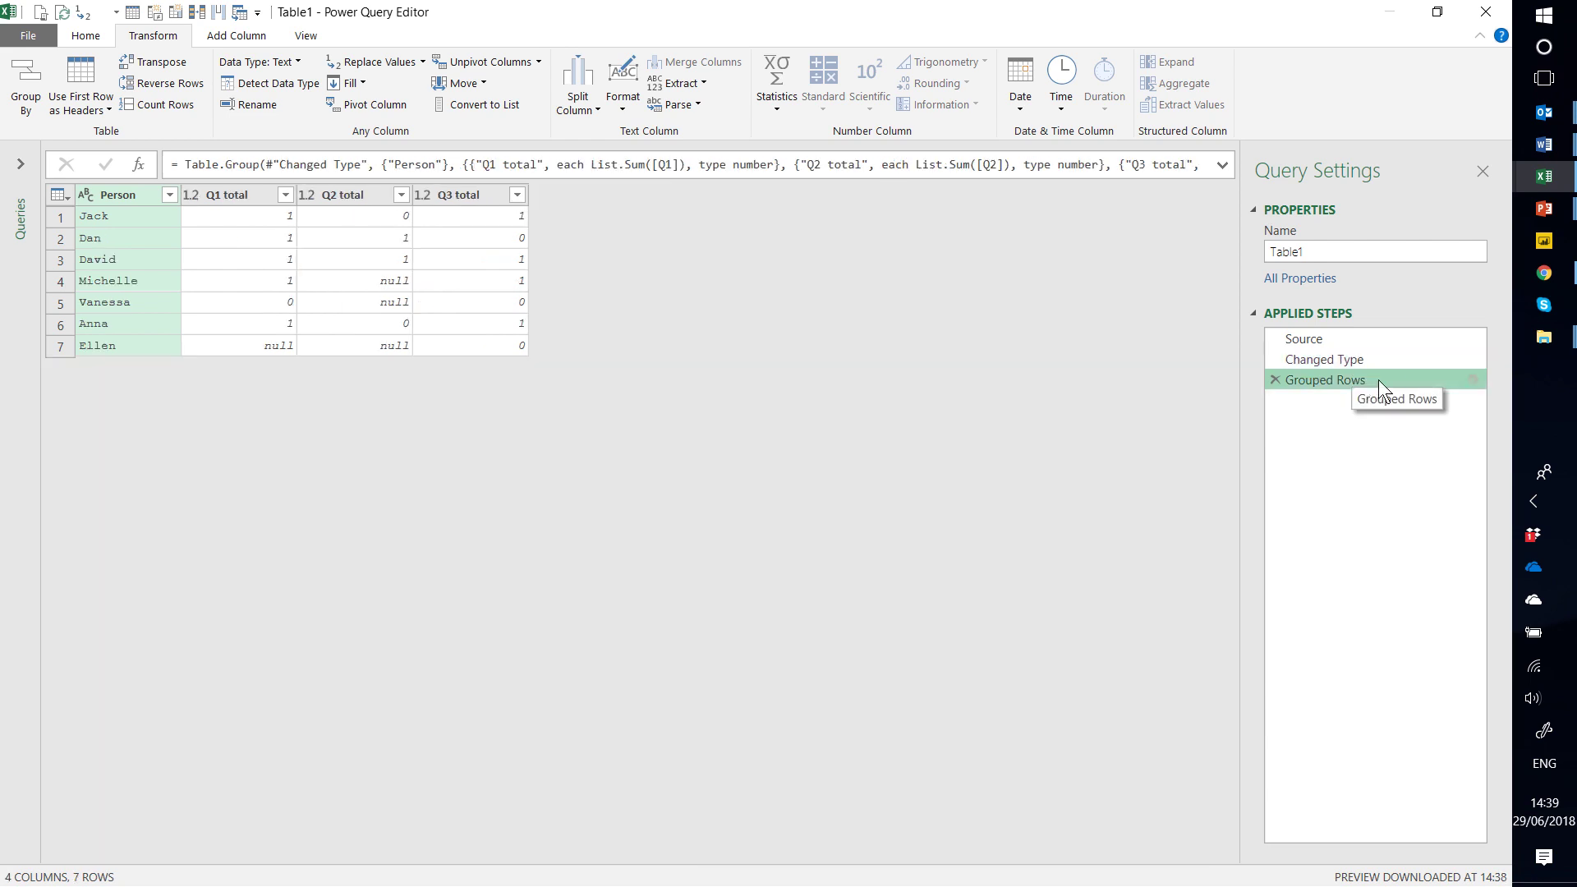
# Step: Edit the Grouped Rows step to group by Date in addition to Person
pyautogui.click(1472, 379)
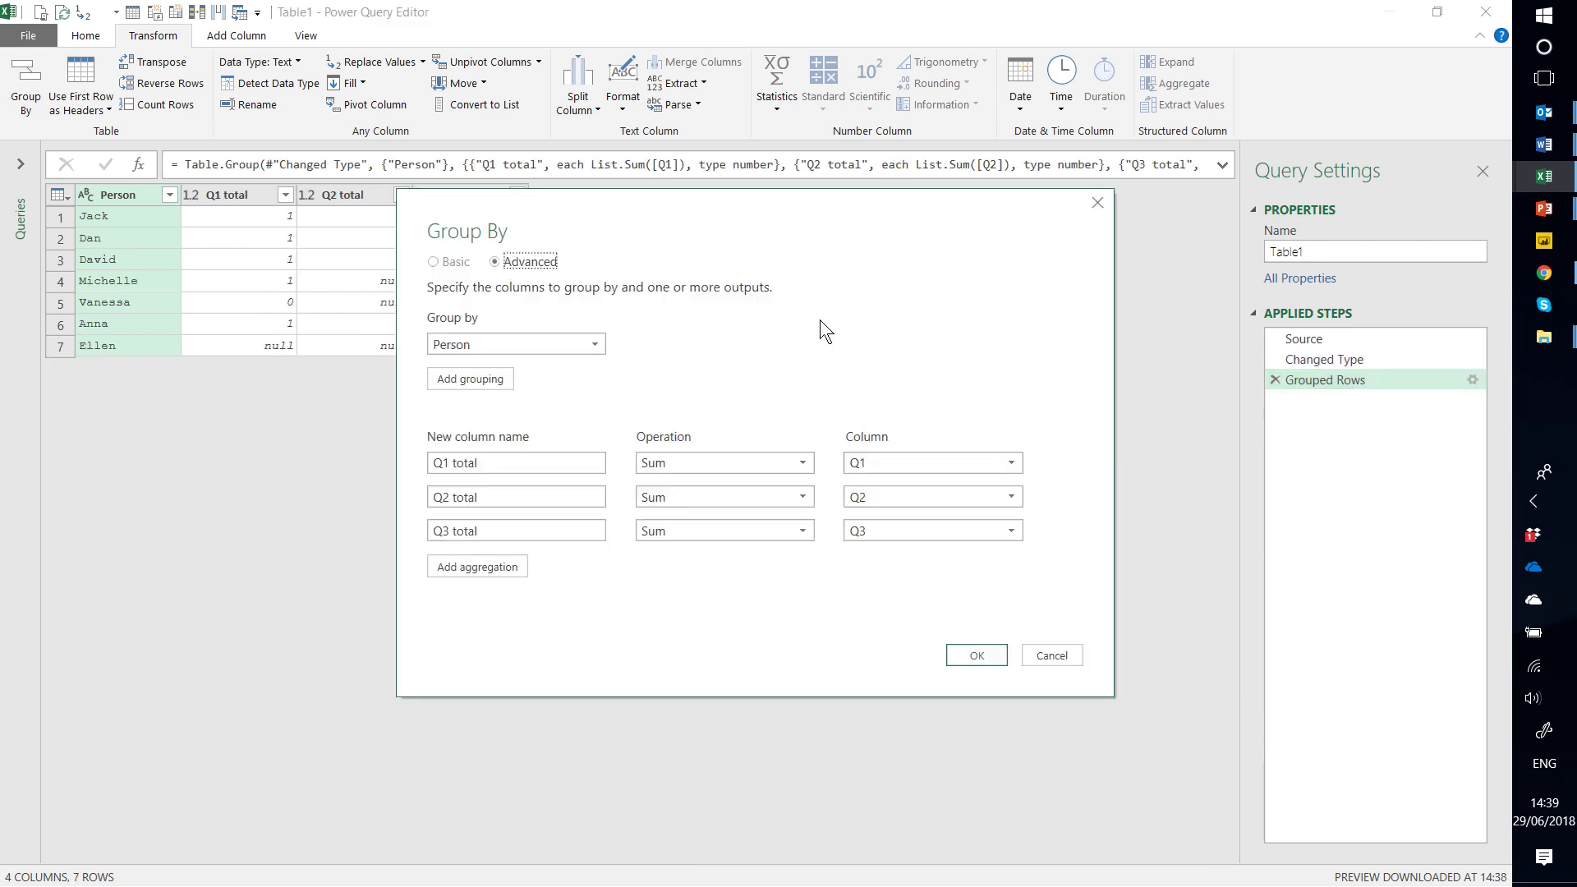
pyautogui.click(470, 379)
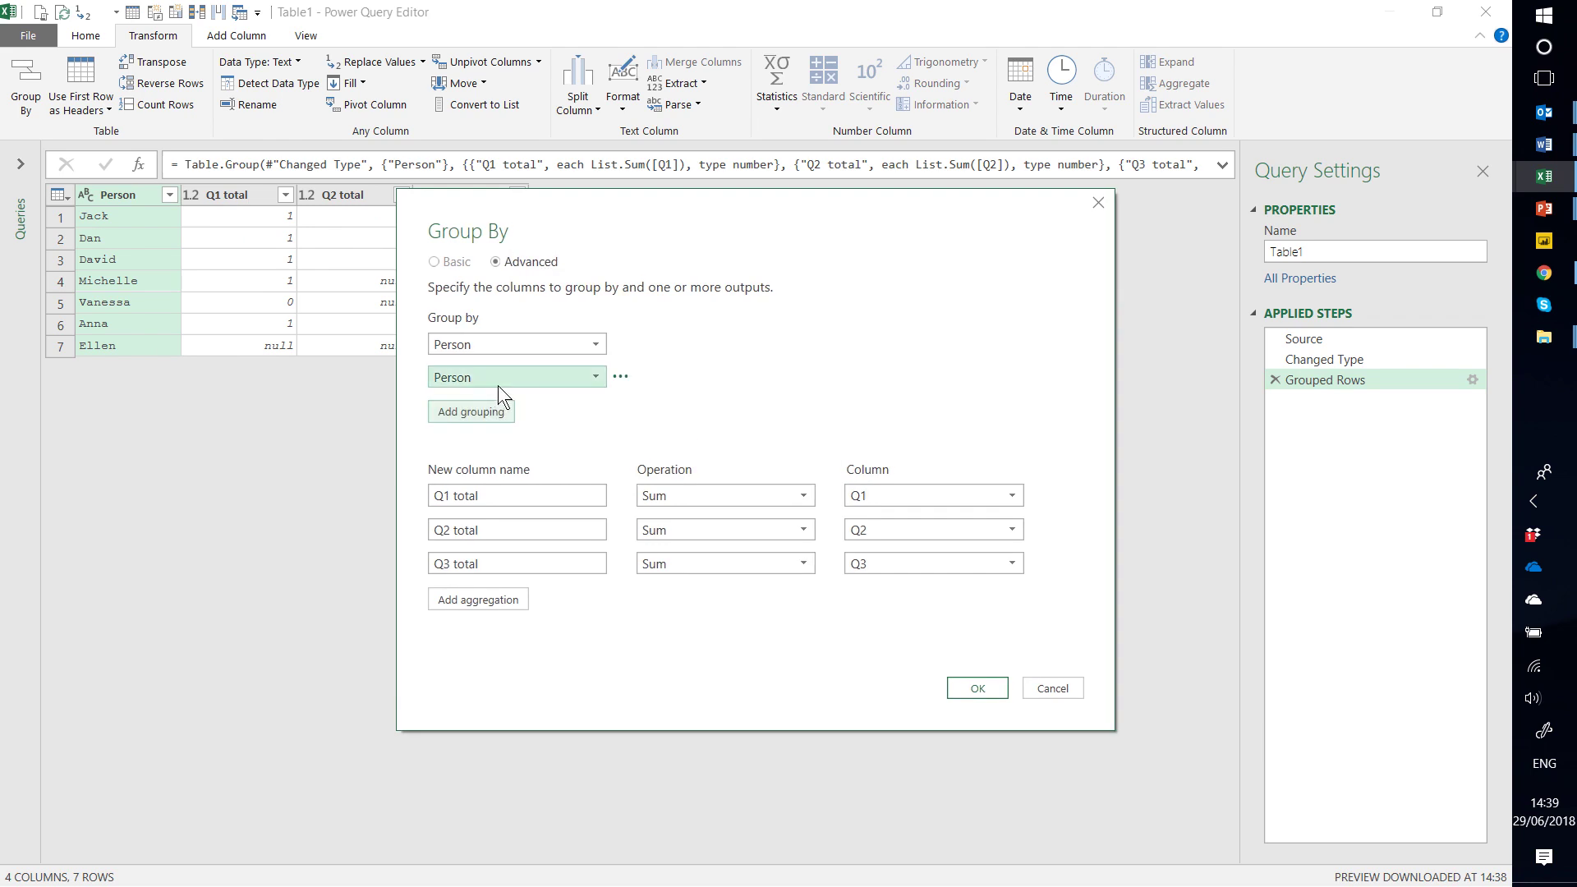
pyautogui.click(500, 383)
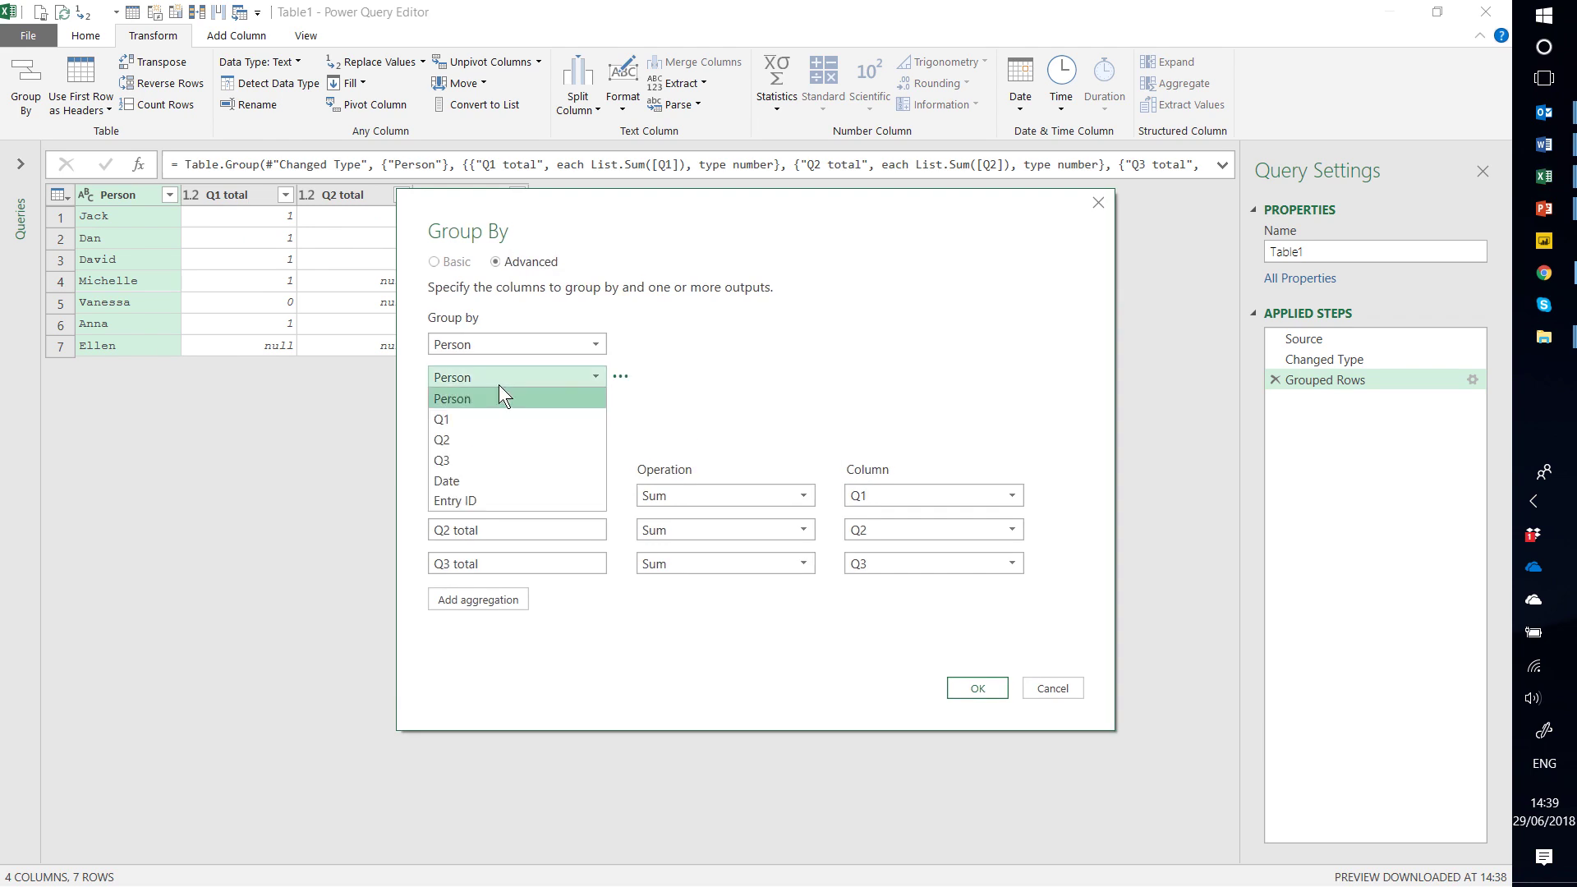
pyautogui.click(495, 483)
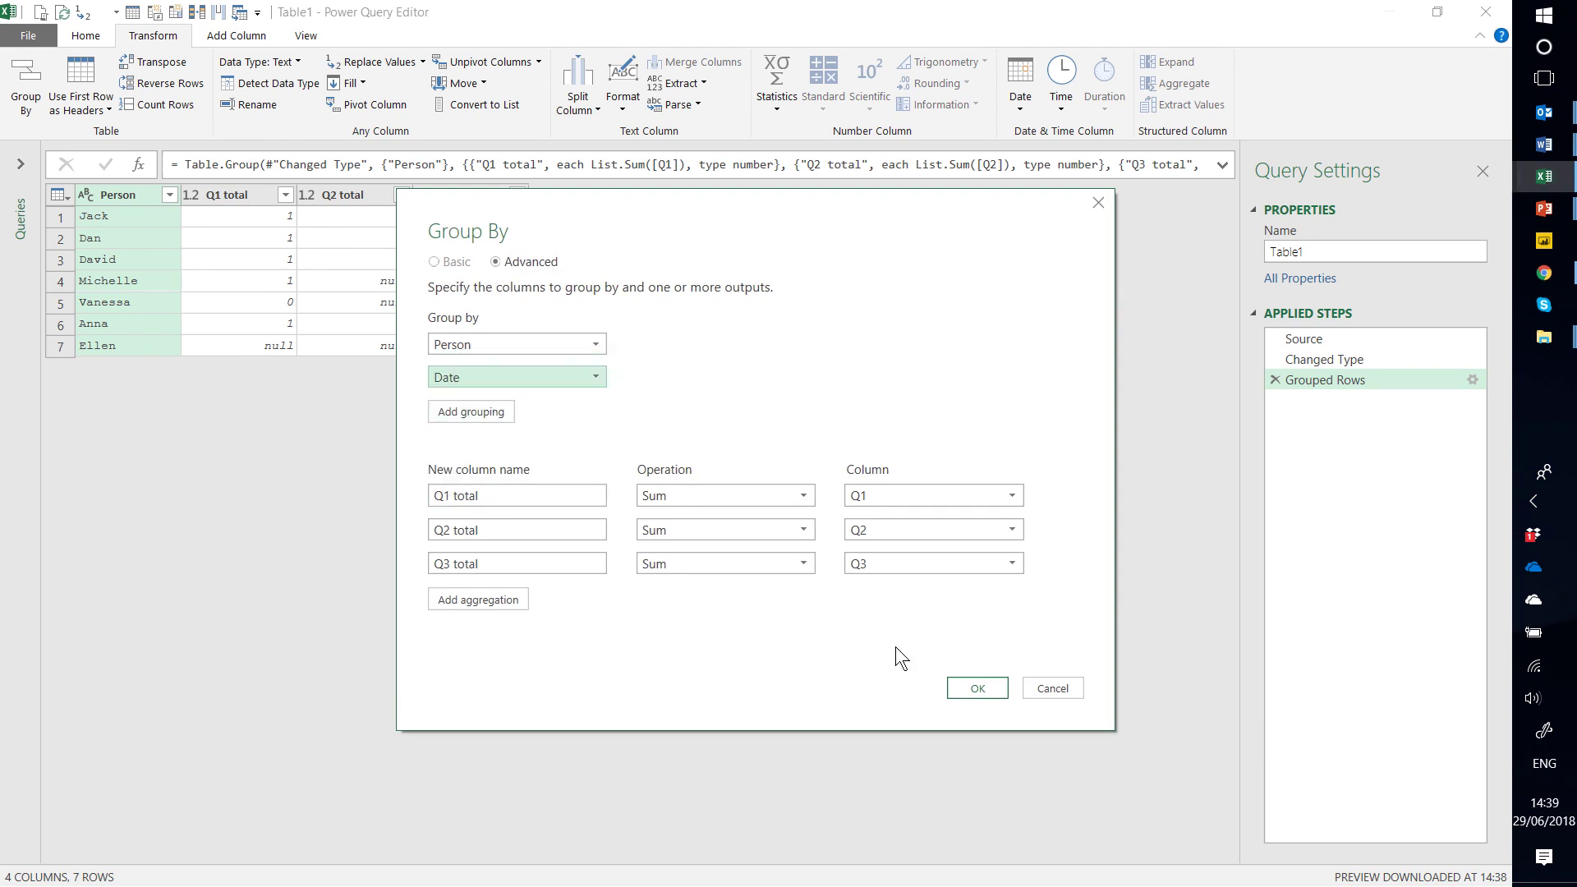
pyautogui.click(977, 688)
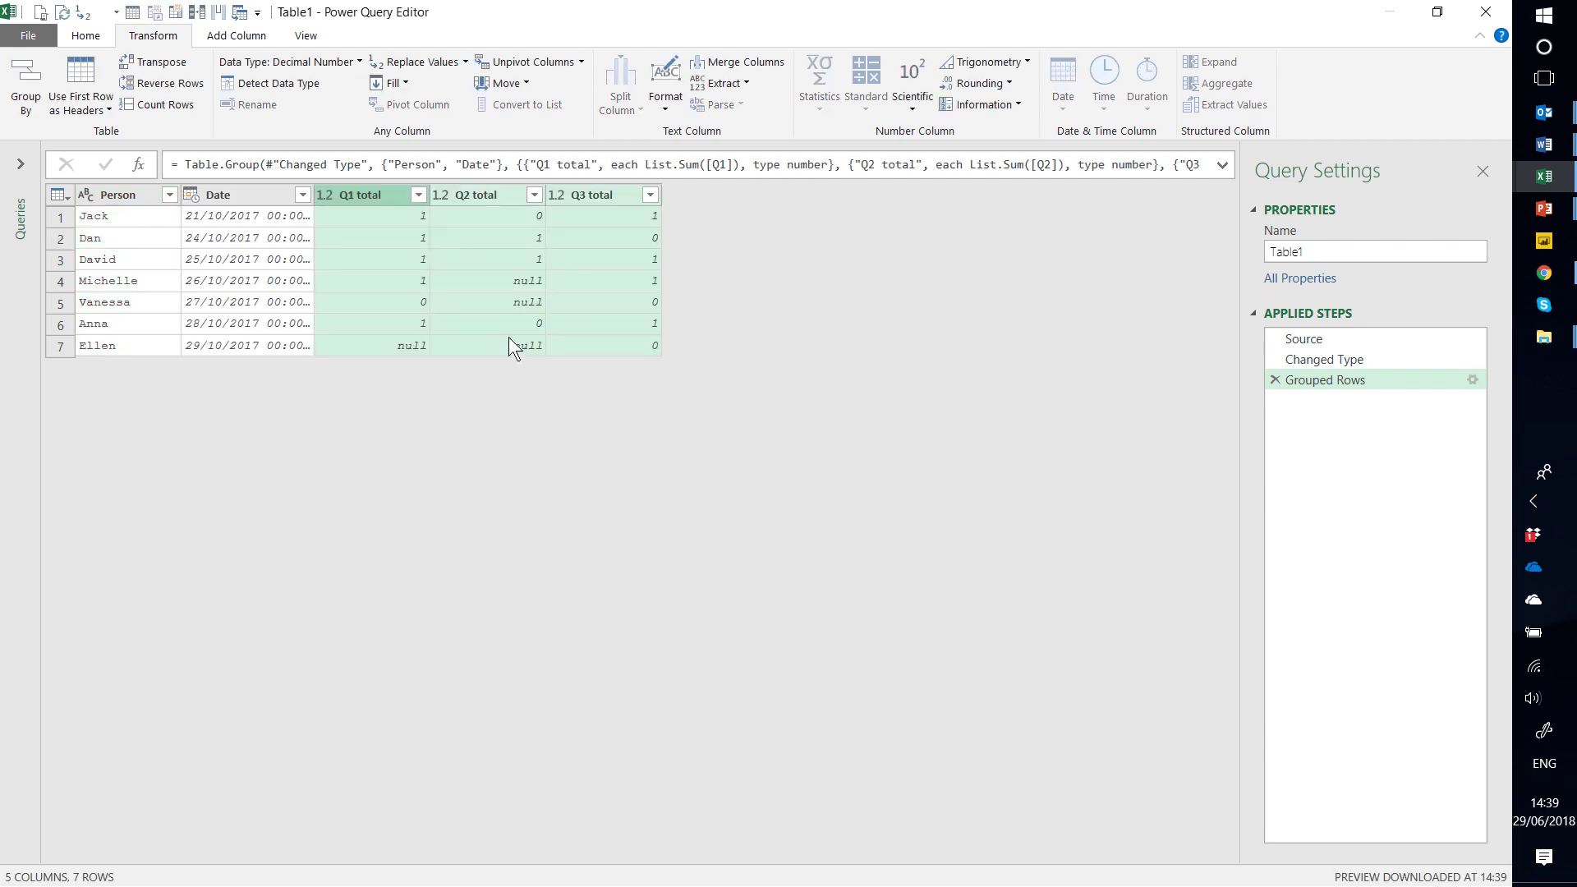
# Step: Check the Date and Person columns, then preview the 36 ungrouped rows at Changed Type
pyautogui.click(230, 194)
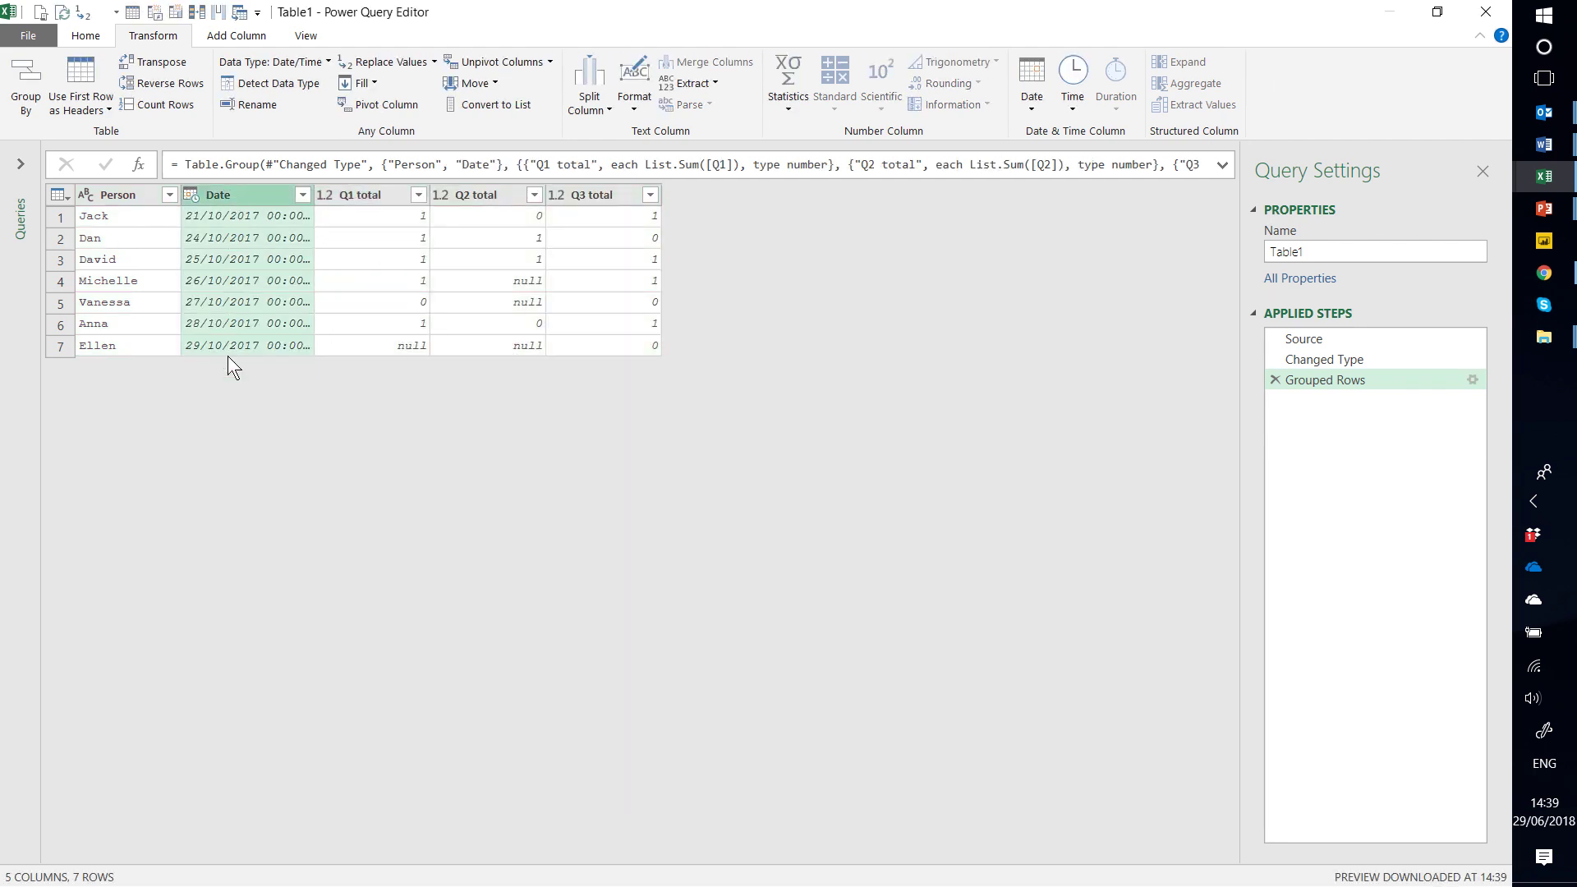
pyautogui.click(127, 194)
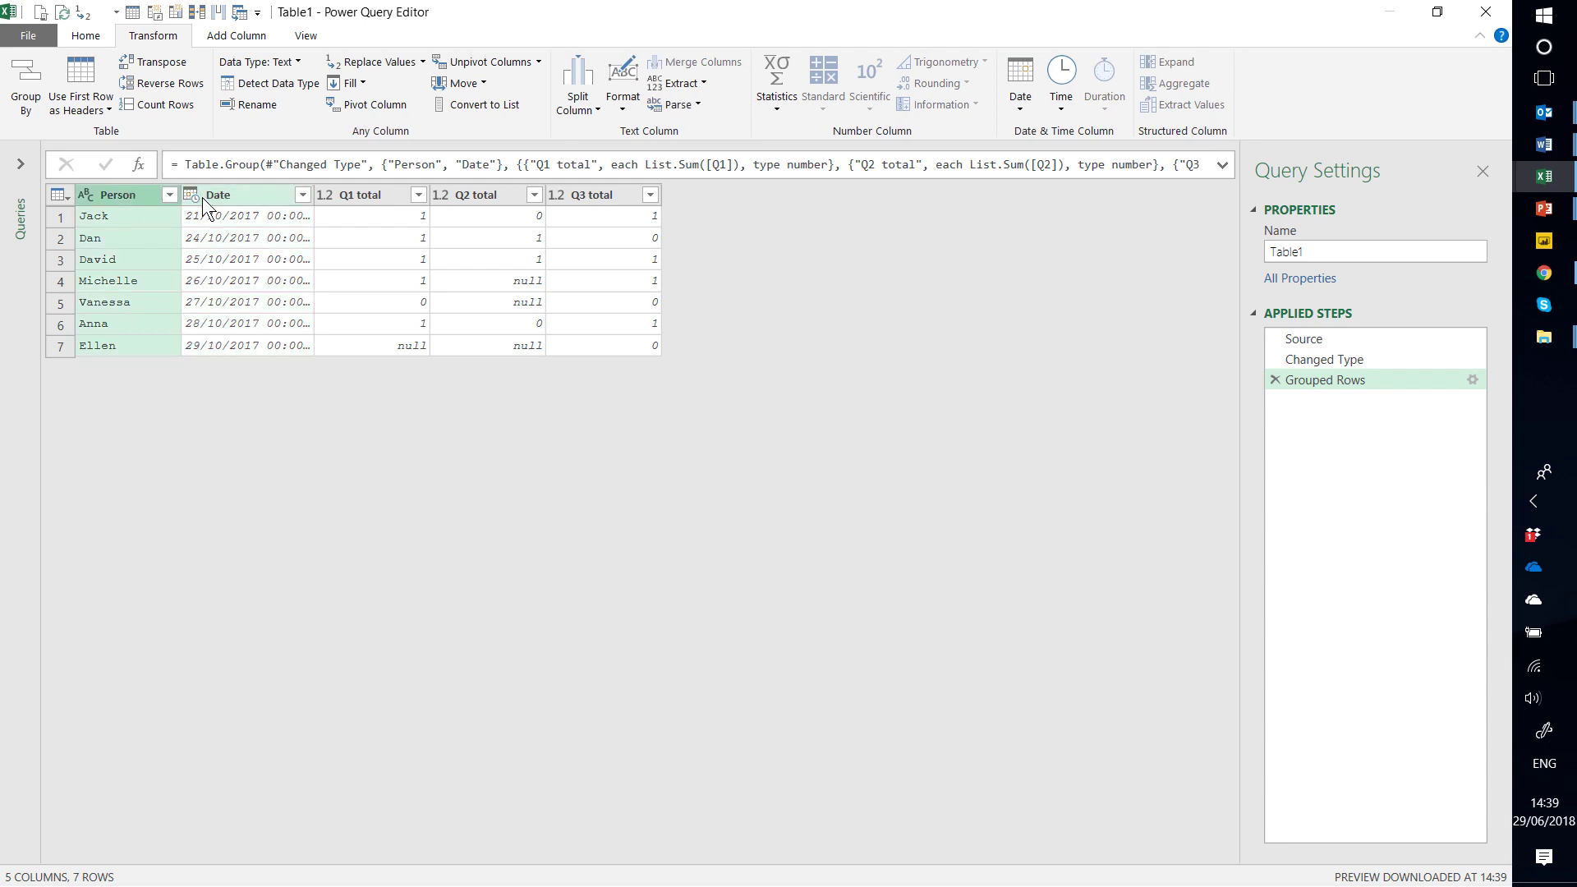
pyautogui.click(1323, 359)
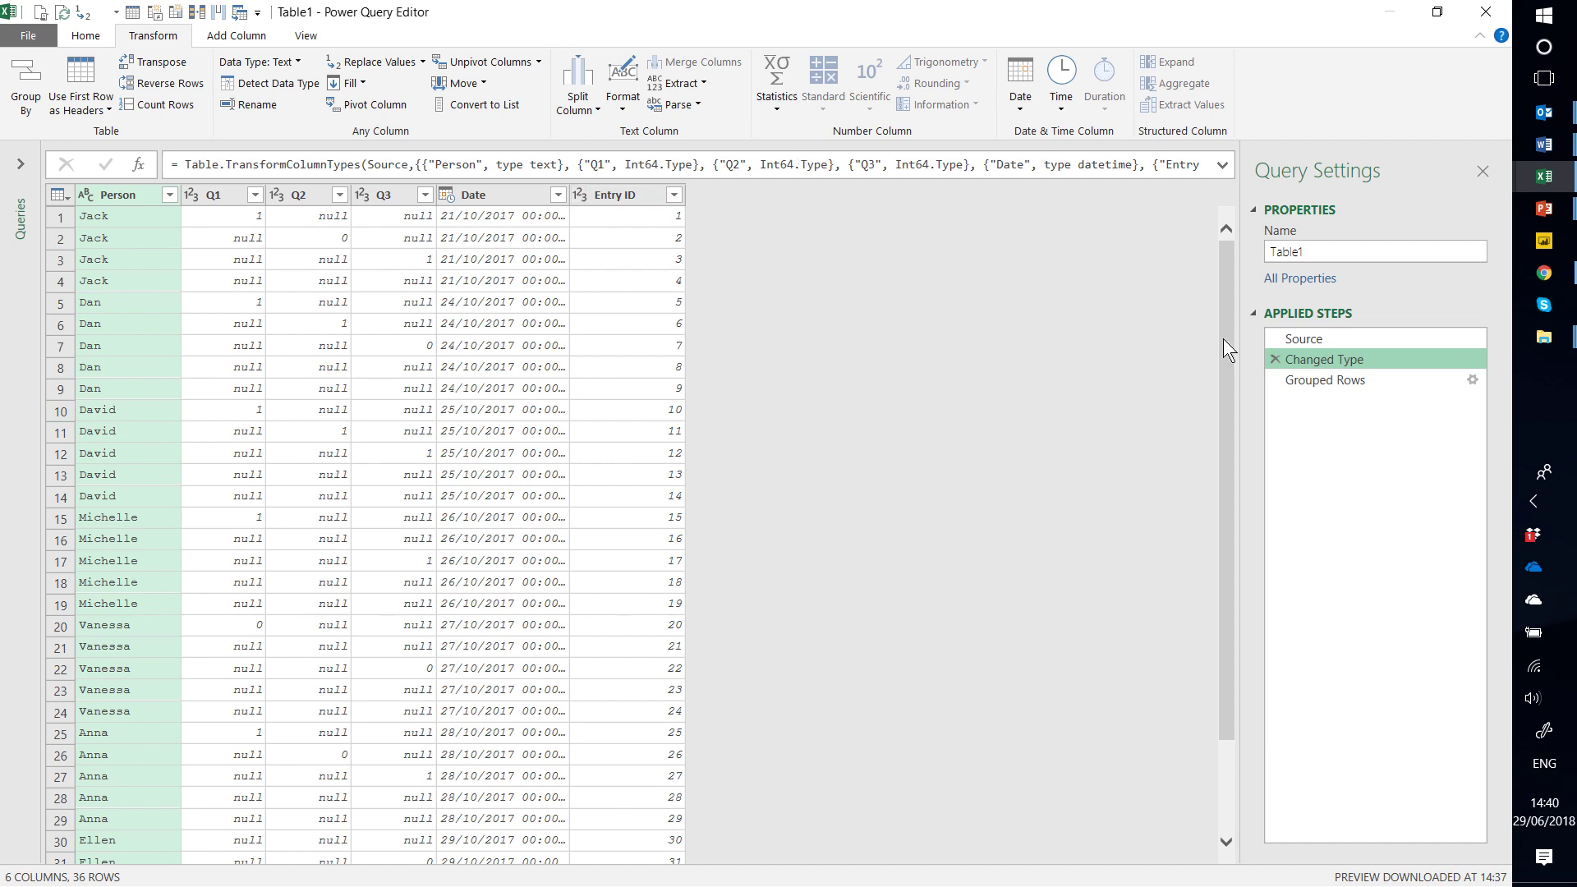
# Step: Select Entry ID, then switch back to the Grouped Rows step showing 7 person-date rows
pyautogui.click(627, 197)
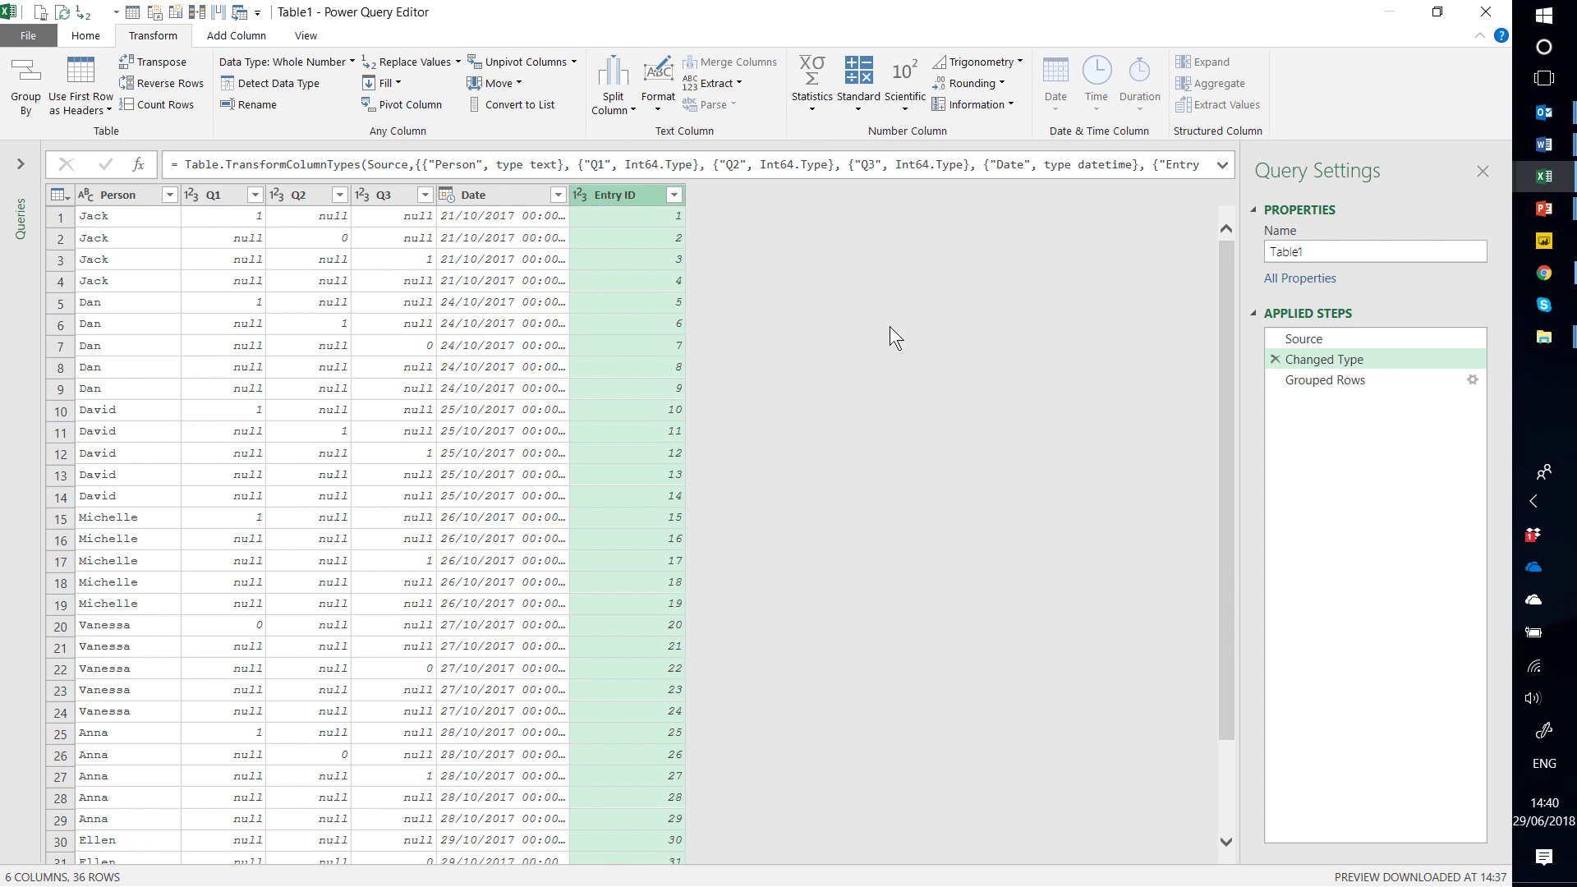
pyautogui.click(1317, 382)
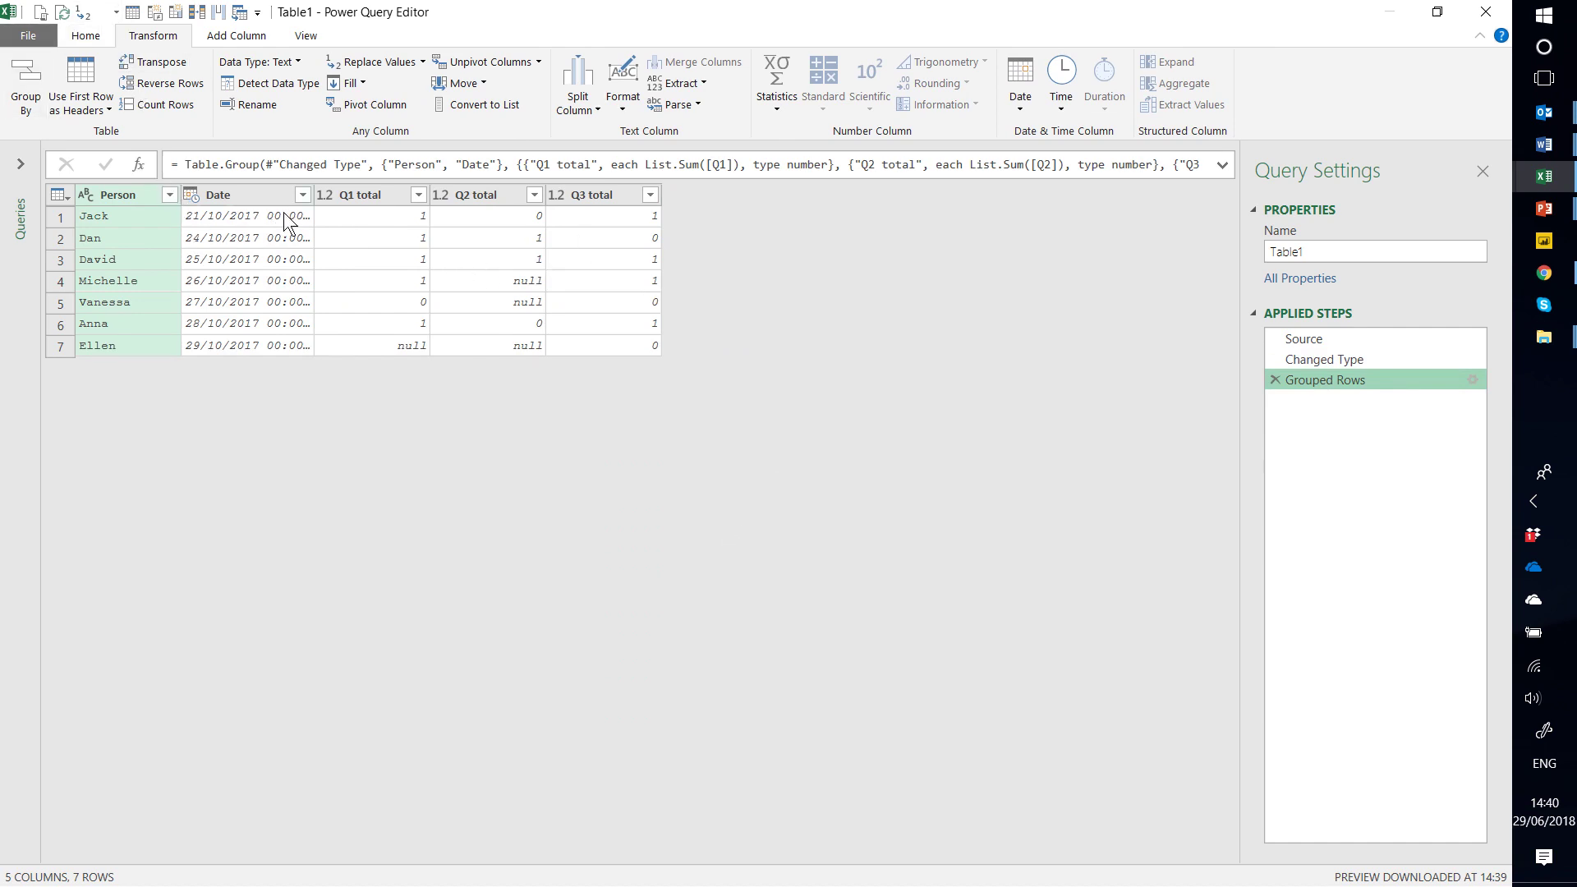
# Step: Change the grouped Date column to the Date type and choose Close & Load To
pyautogui.click(190, 195)
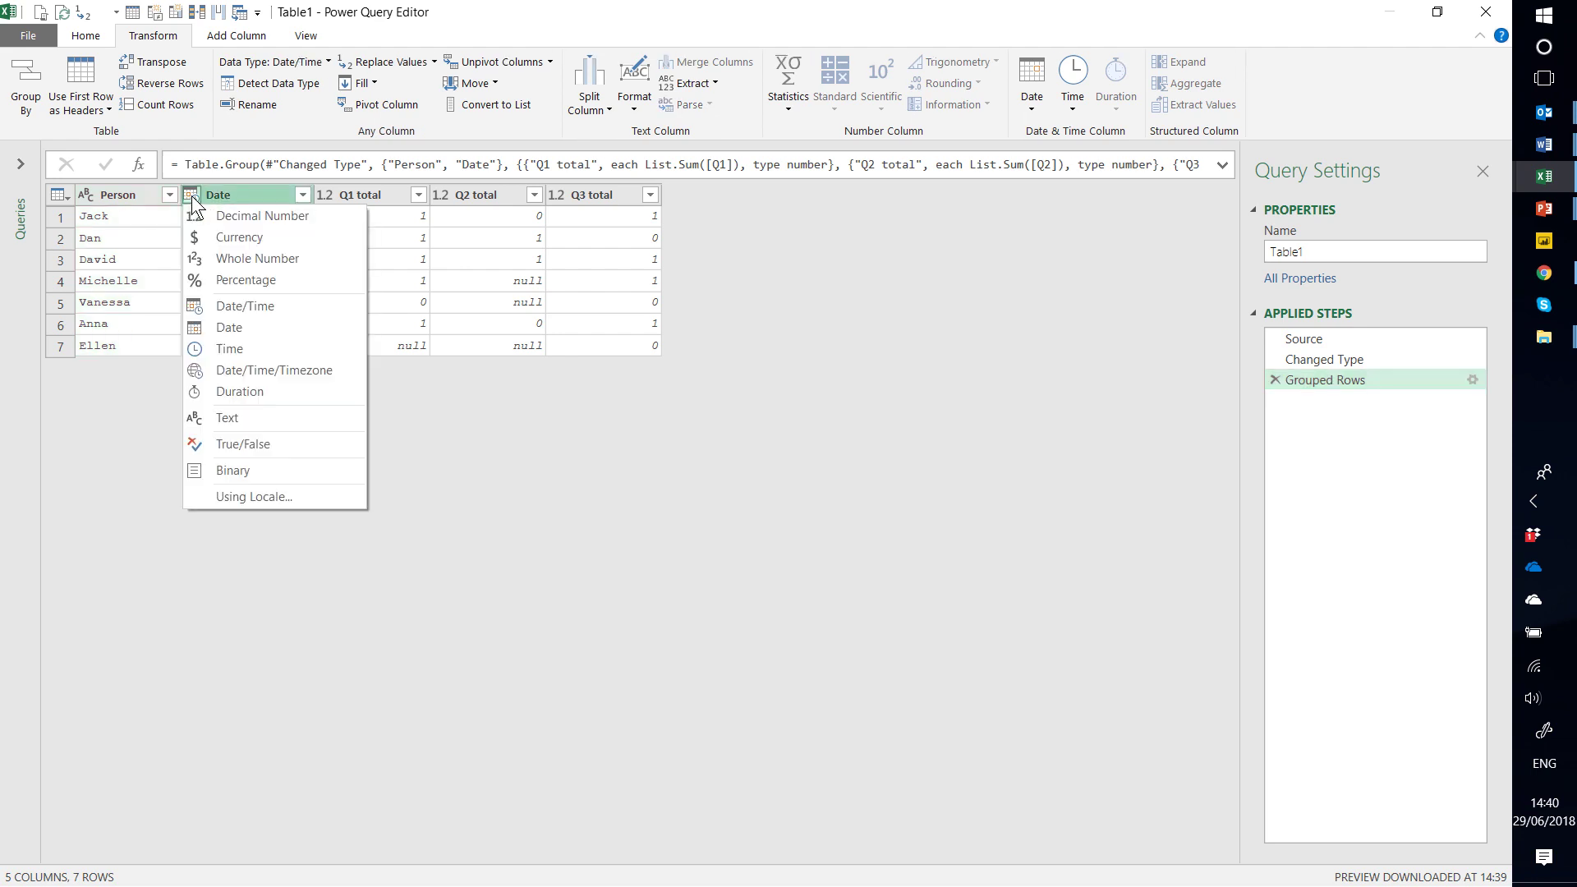
pyautogui.click(226, 325)
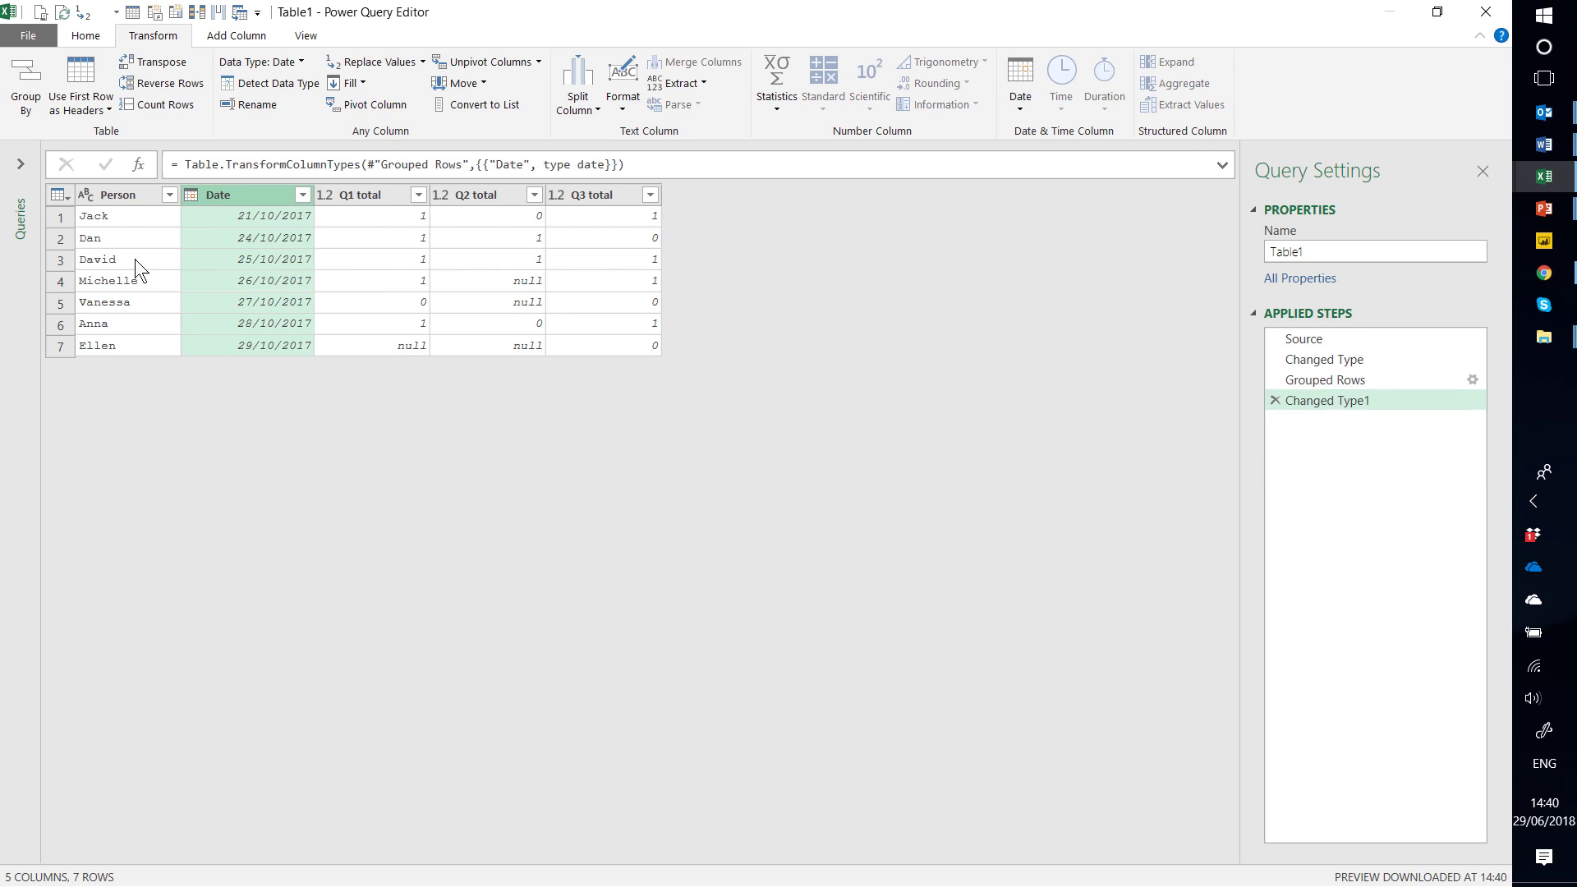
pyautogui.click(75, 37)
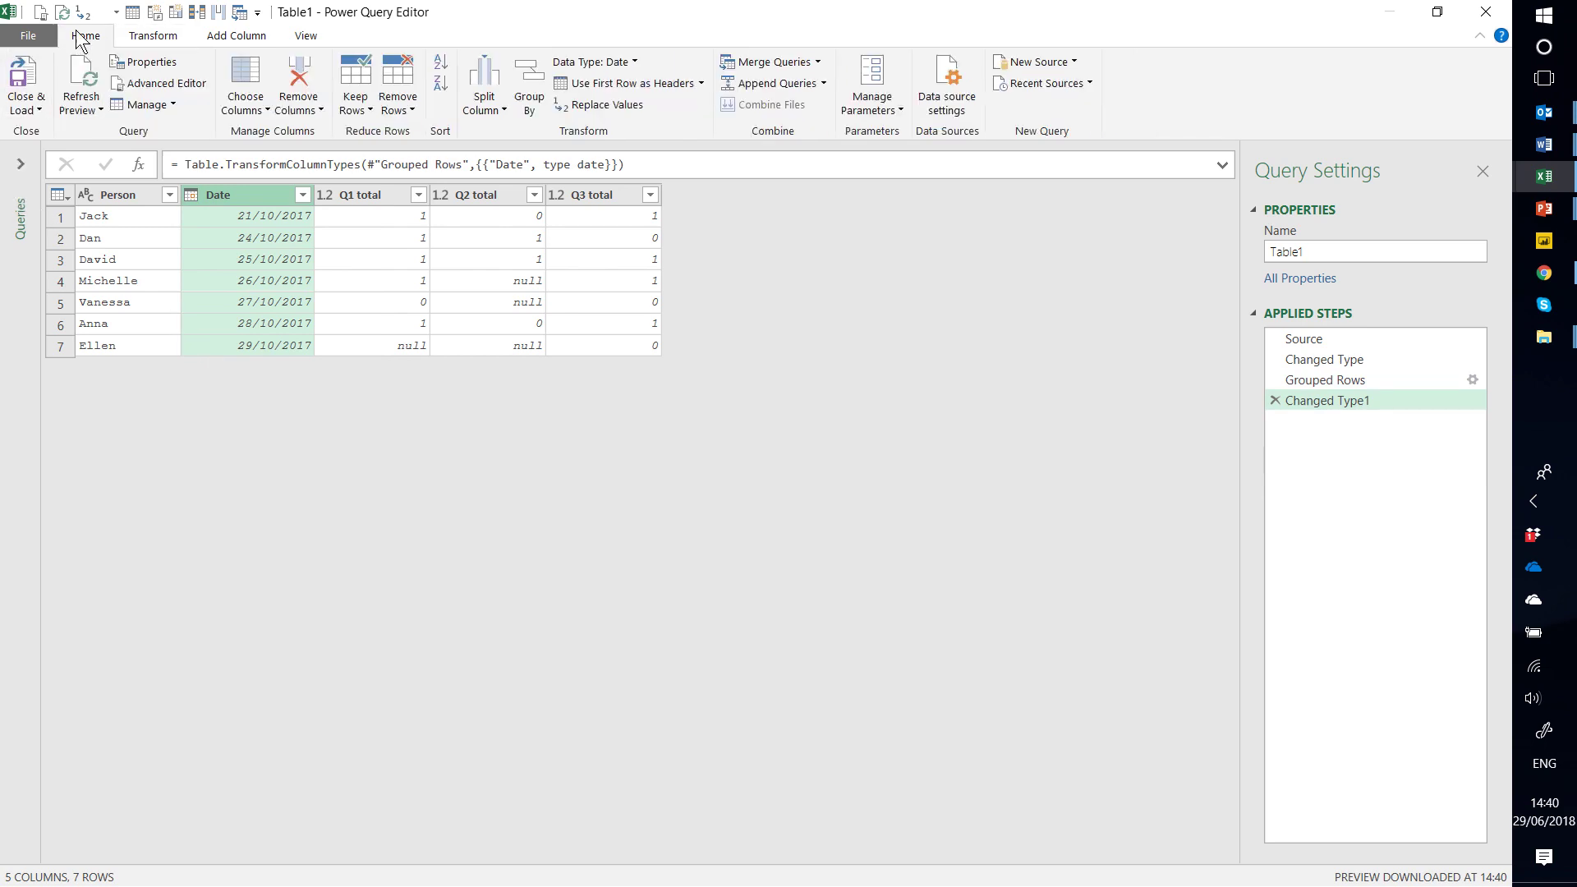
pyautogui.click(31, 110)
# Step: Load the query as a table on the existing Sheet1 starting at cell M12
pyautogui.click(74, 155)
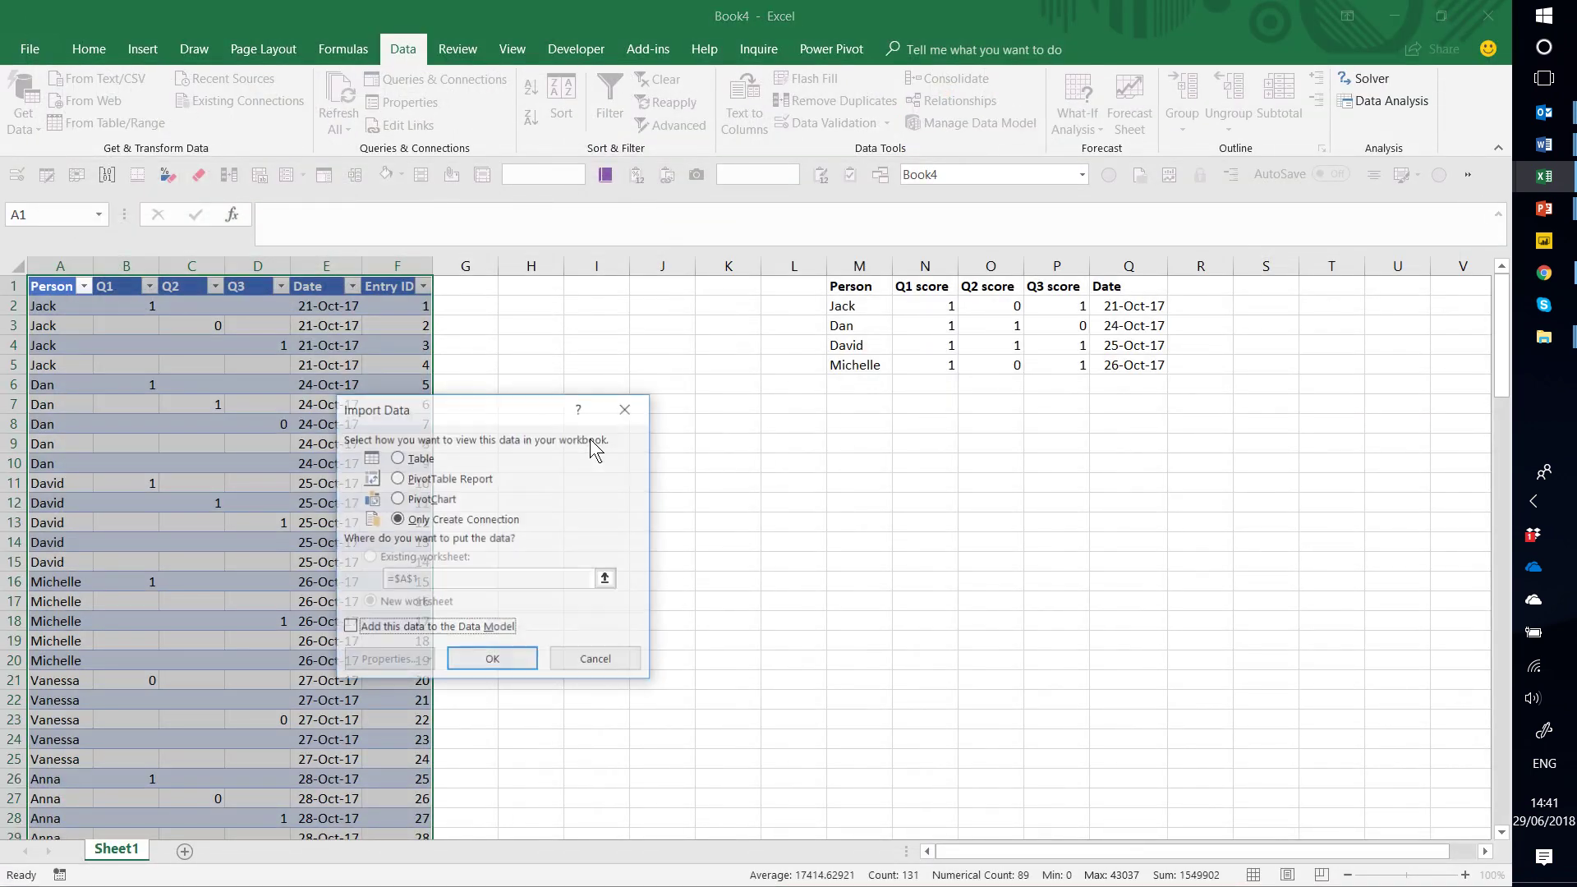
pyautogui.click(415, 456)
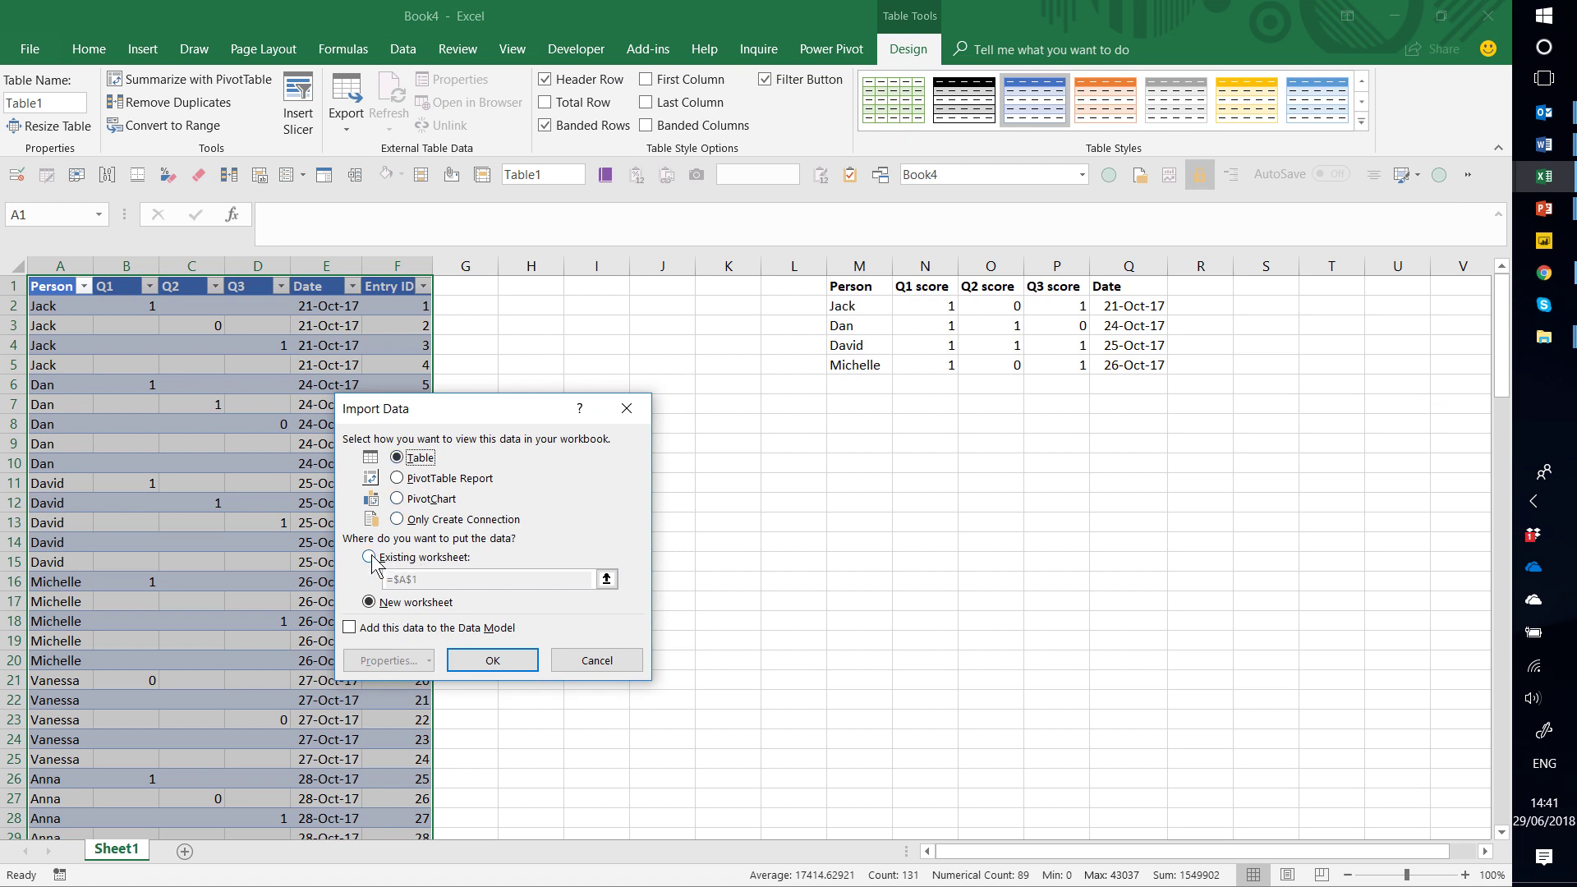
pyautogui.click(402, 558)
pyautogui.click(457, 562)
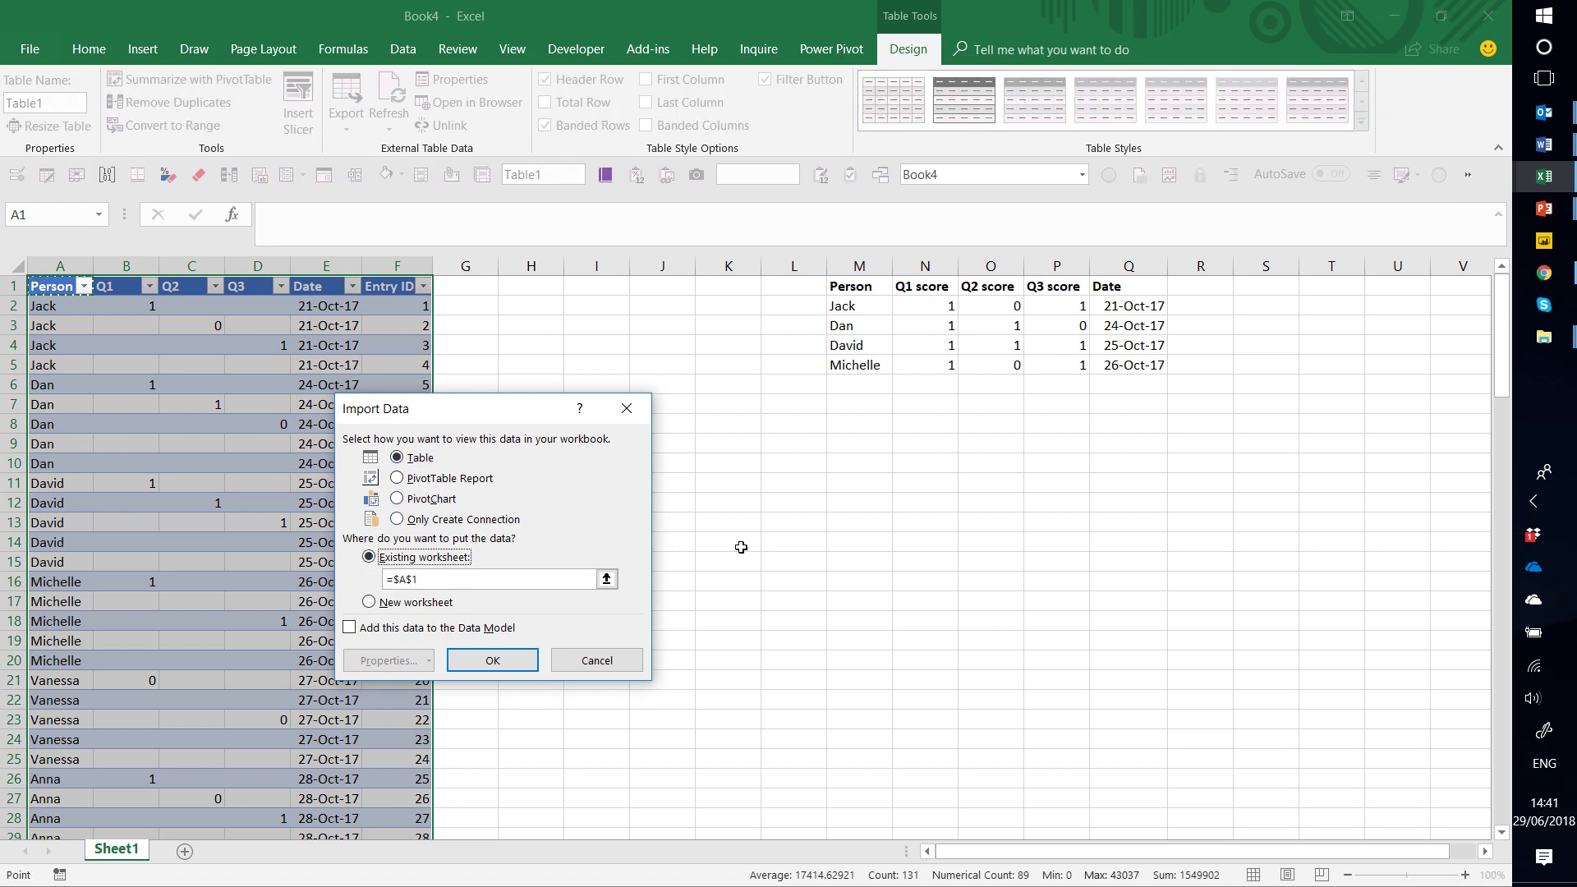
pyautogui.click(842, 503)
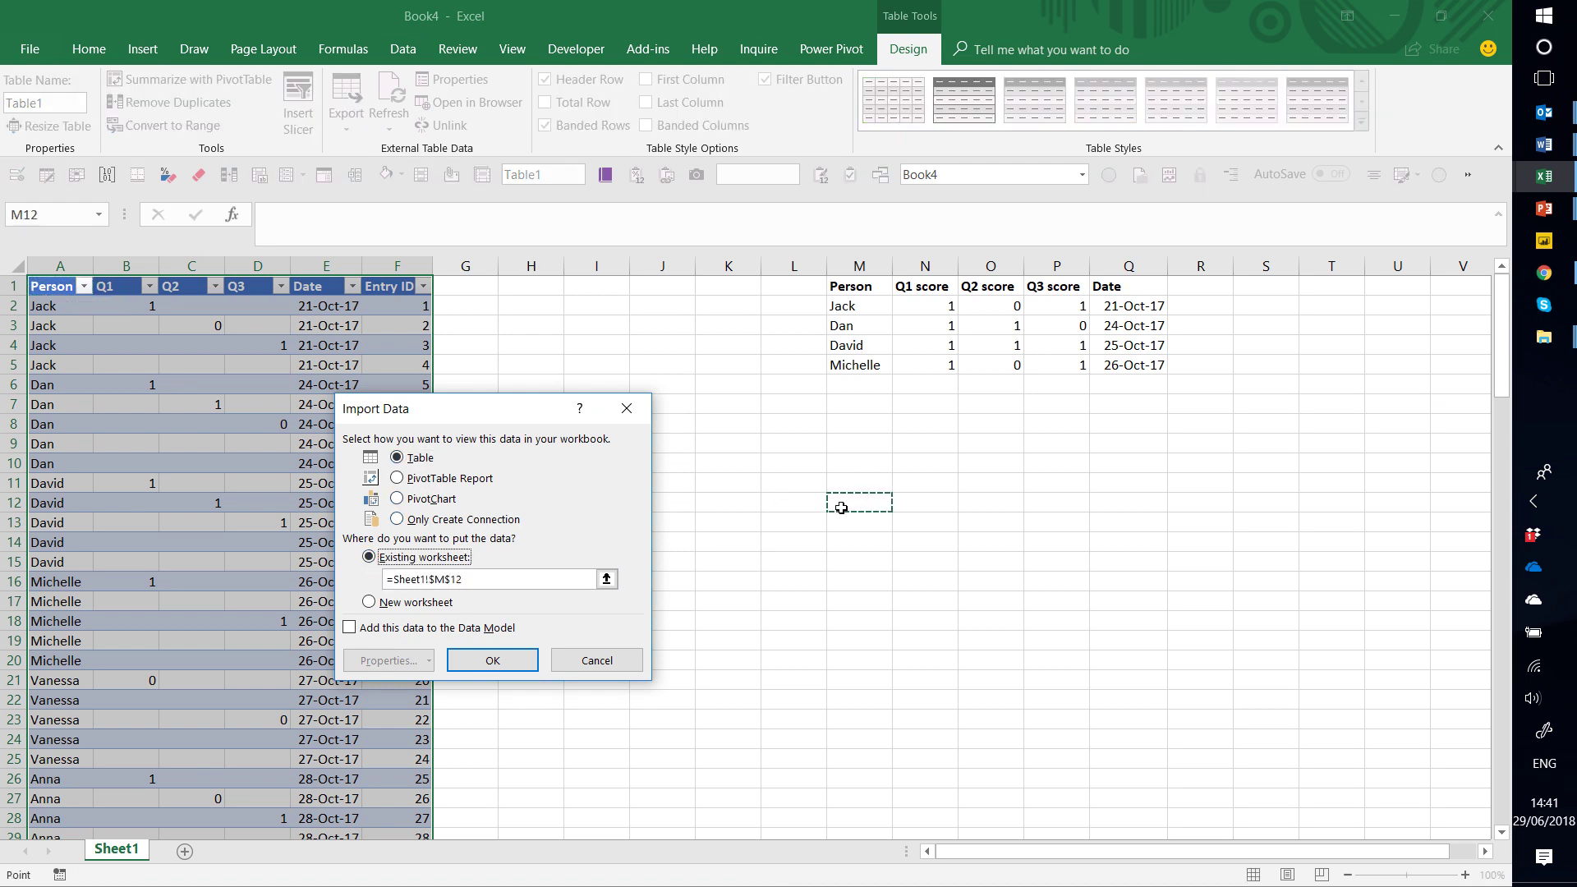
pyautogui.click(492, 660)
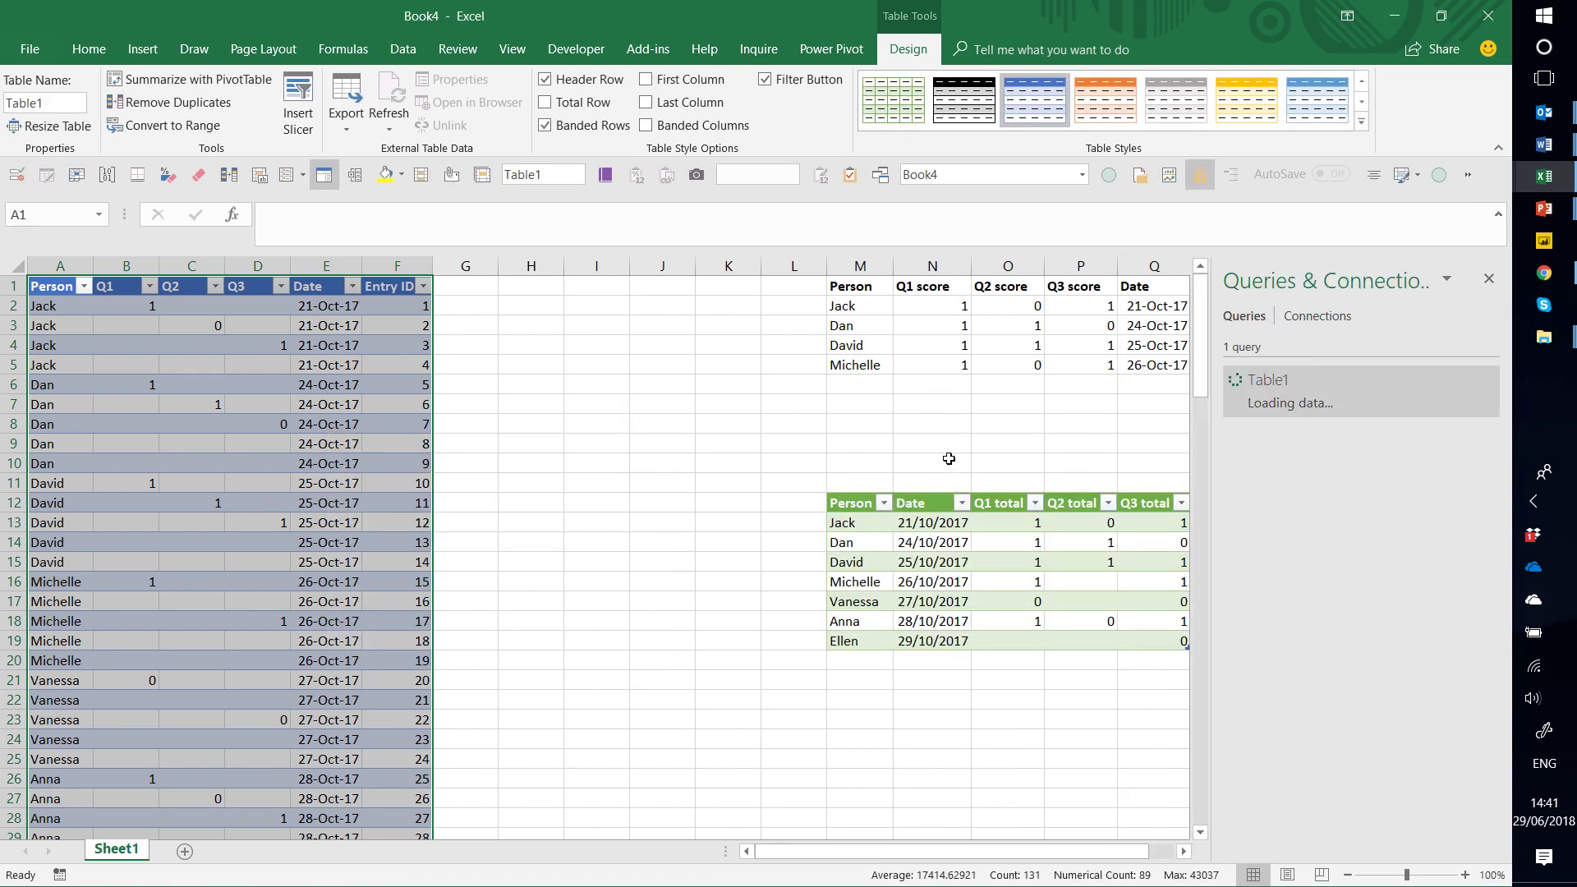
pyautogui.moveTo(945, 443); pyautogui.dragTo(1027, 444)
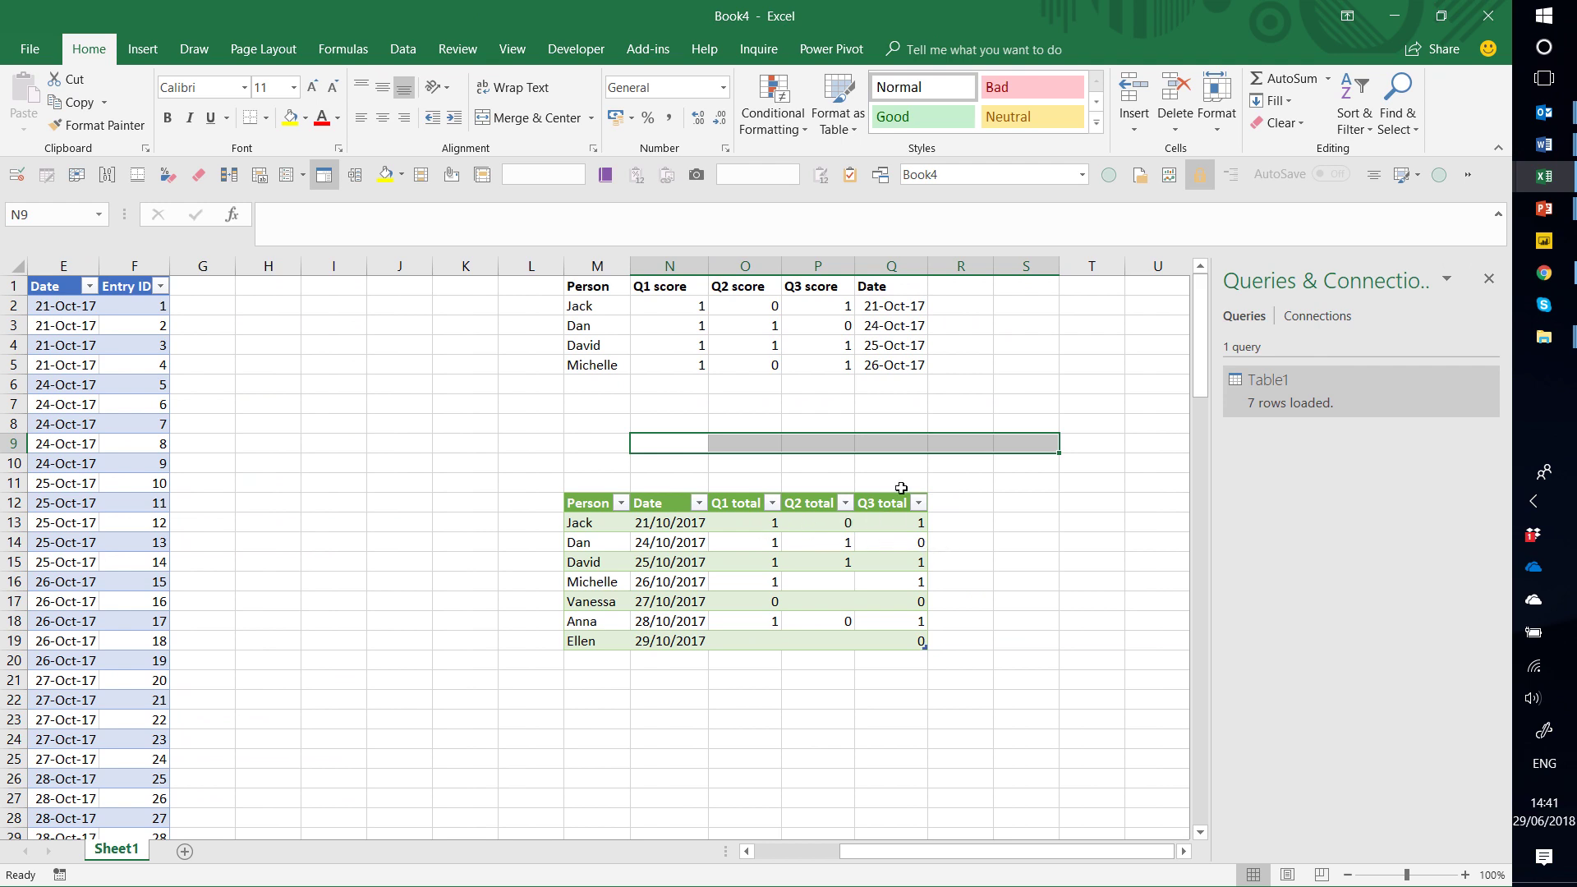
pyautogui.click(1025, 462)
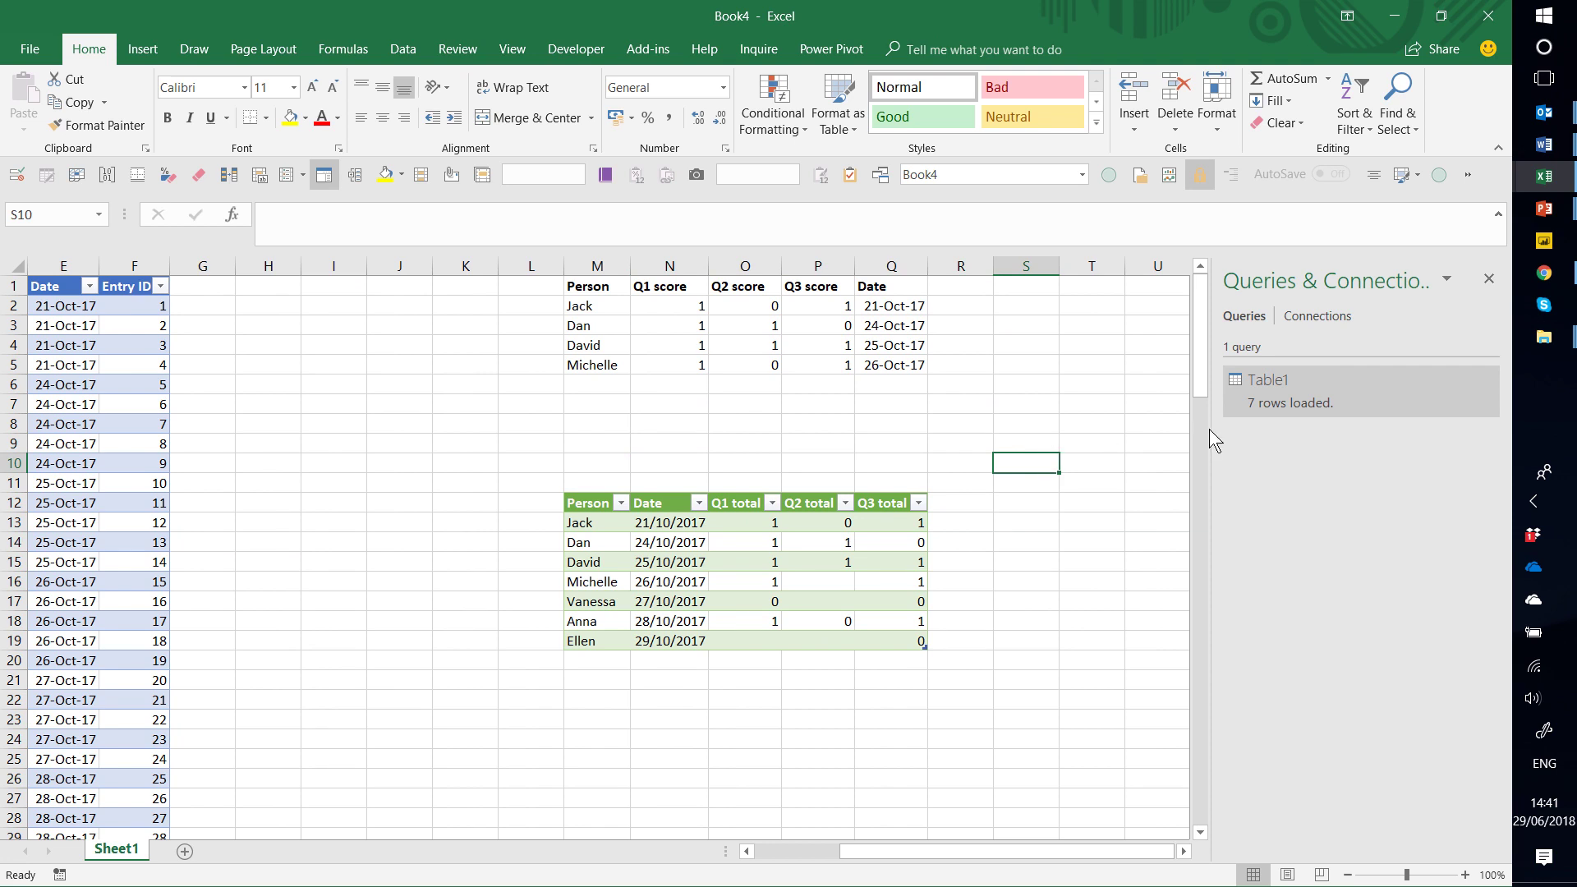
pyautogui.moveTo(1253, 396)
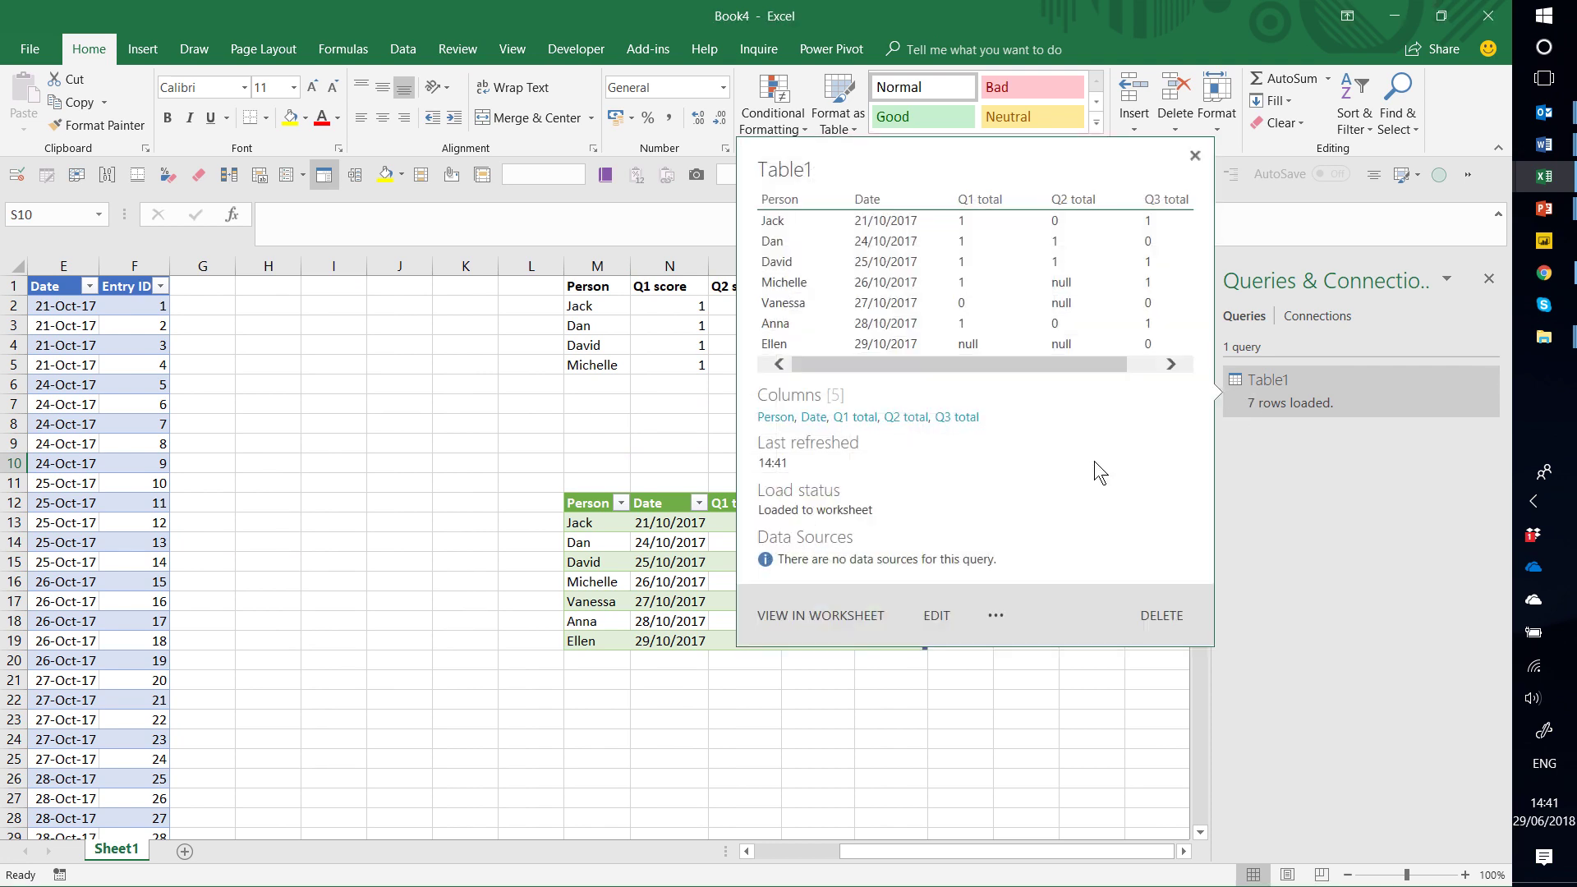